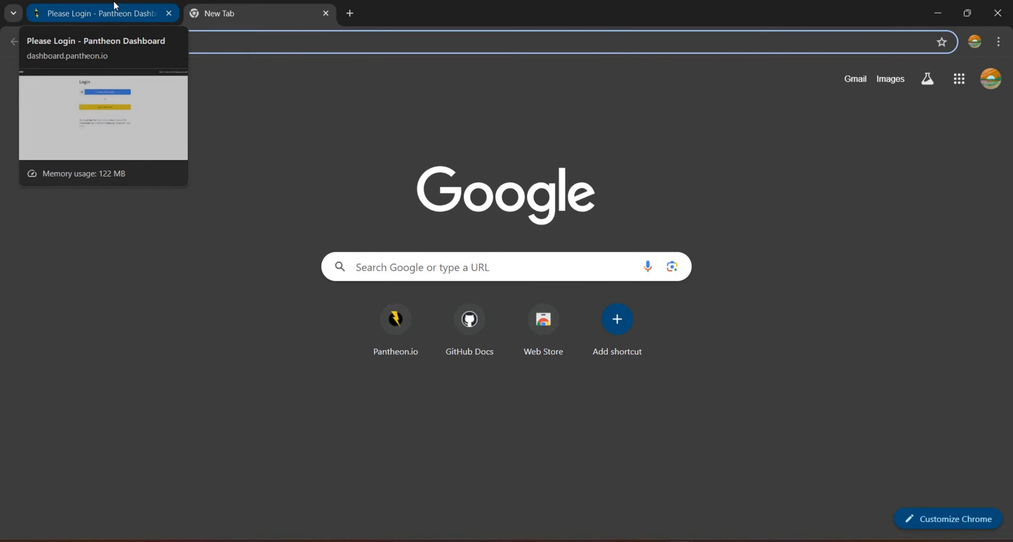
Step: Open the Pantheon login page and sign up for a free account with Google
left_click(99, 13)
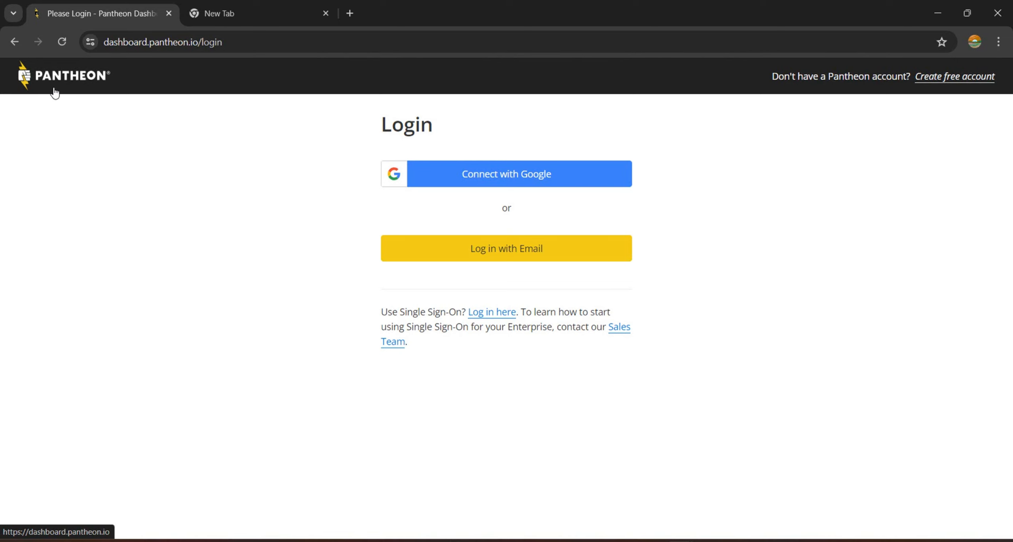
right_click(242, 39)
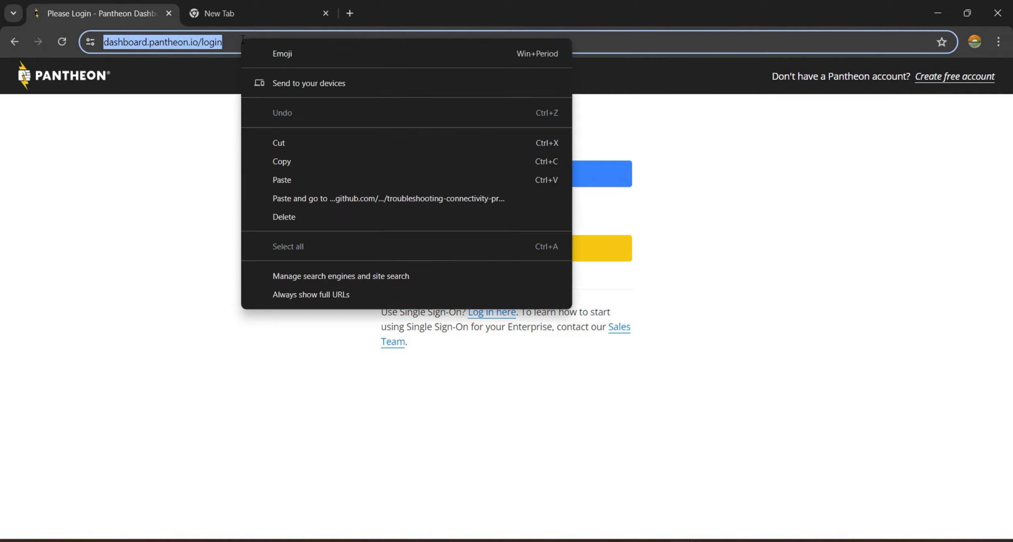
left_click(145, 136)
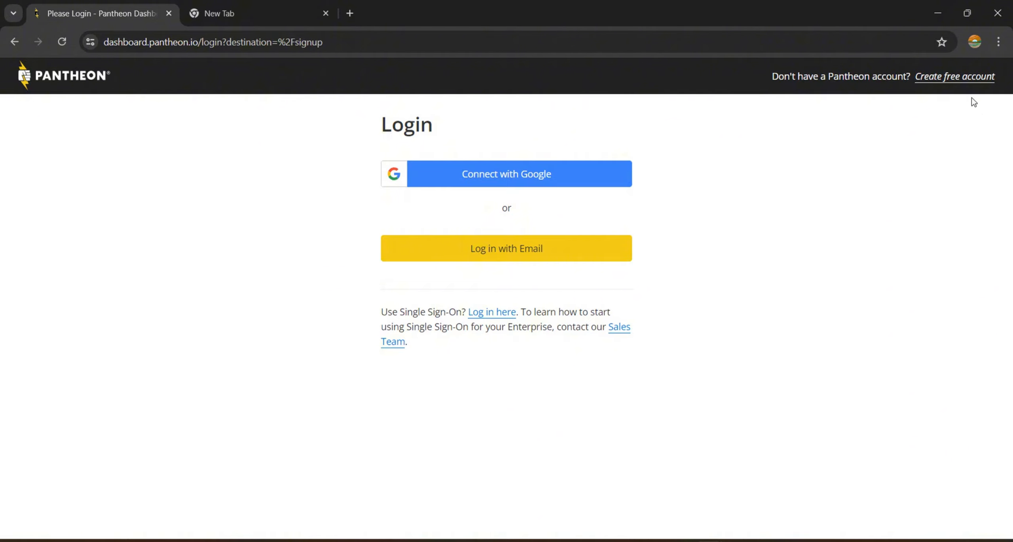
left_click(939, 81)
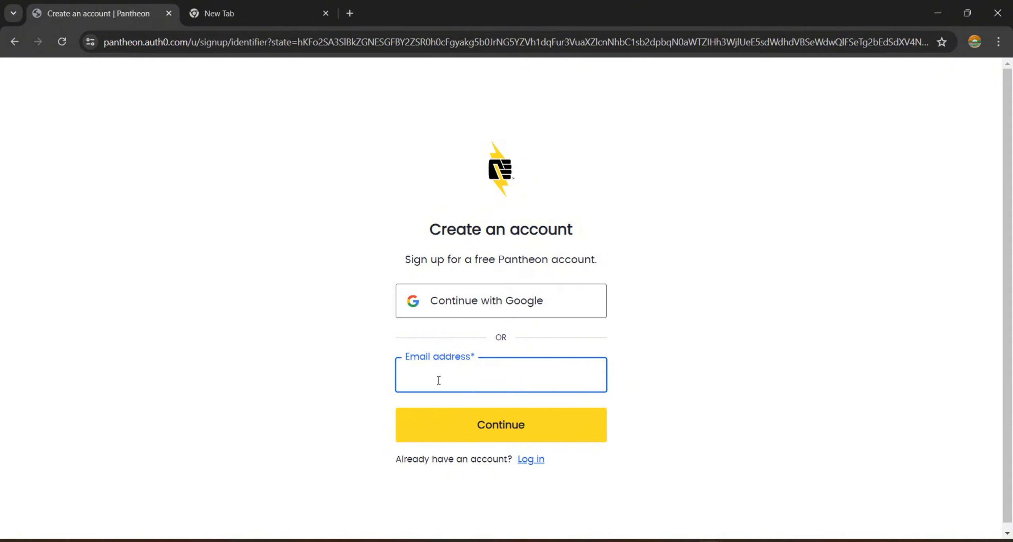
left_click(462, 301)
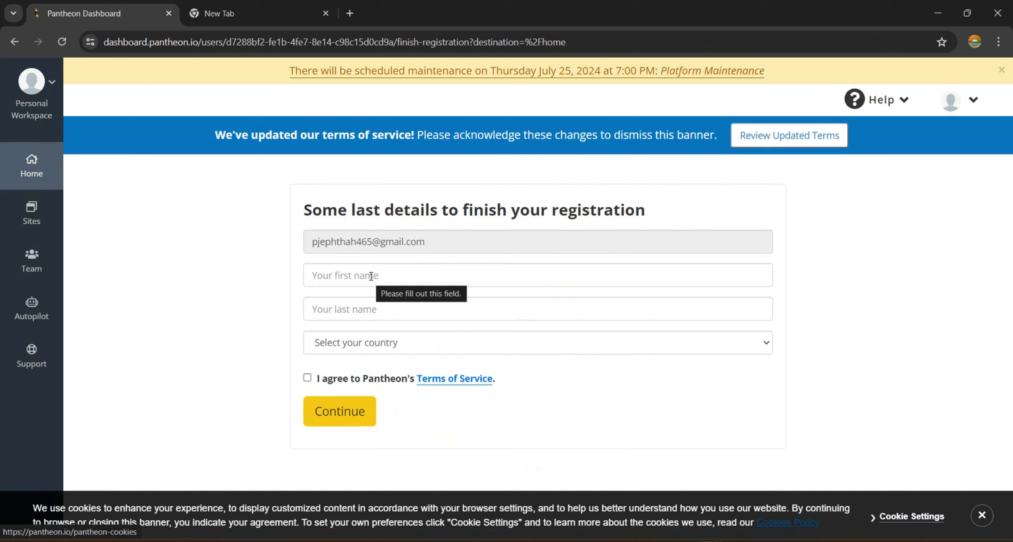
Step: Finish the registration with first and last name, country Nigeria, marketing communications and the Terms of Service accepted
left_click(371, 276)
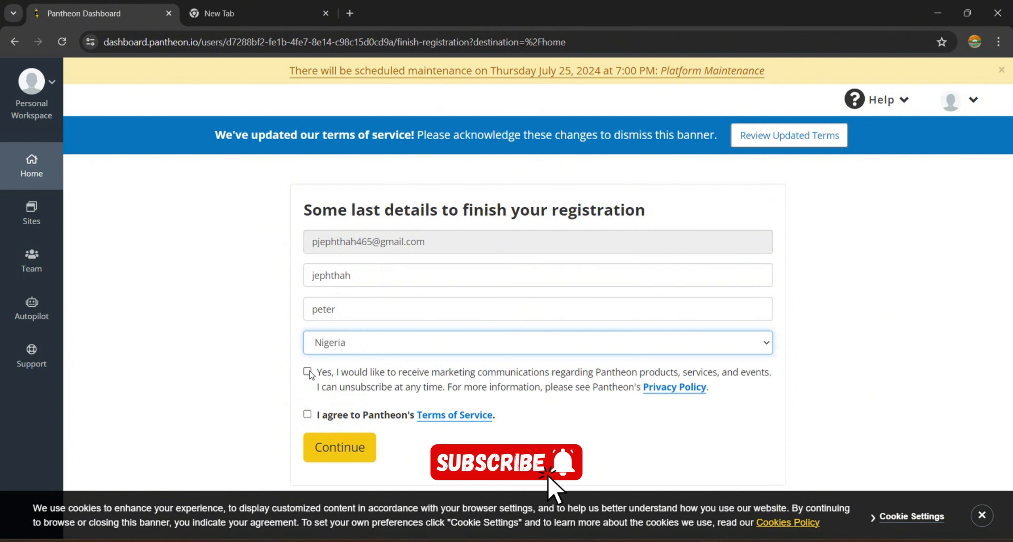
left_click(308, 372)
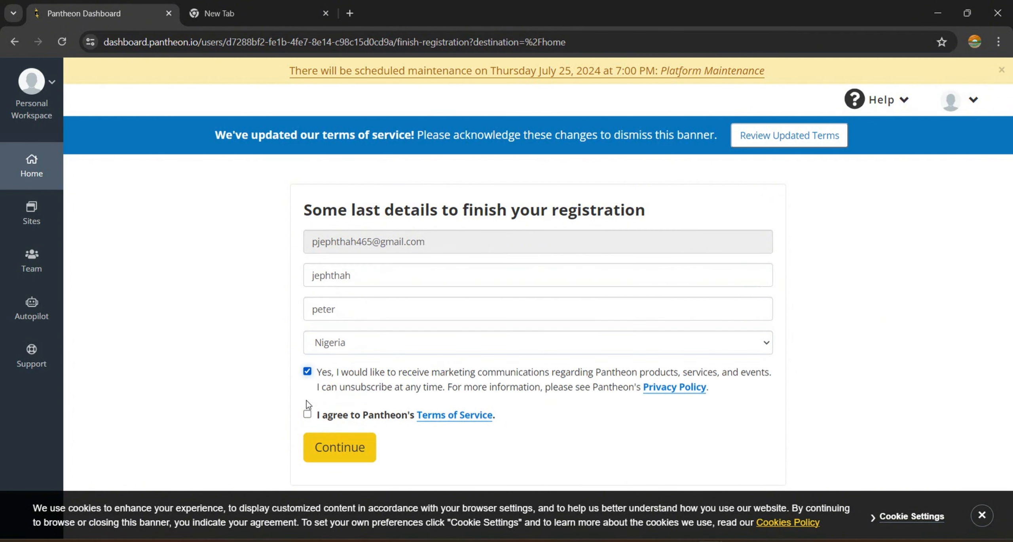
left_click(308, 414)
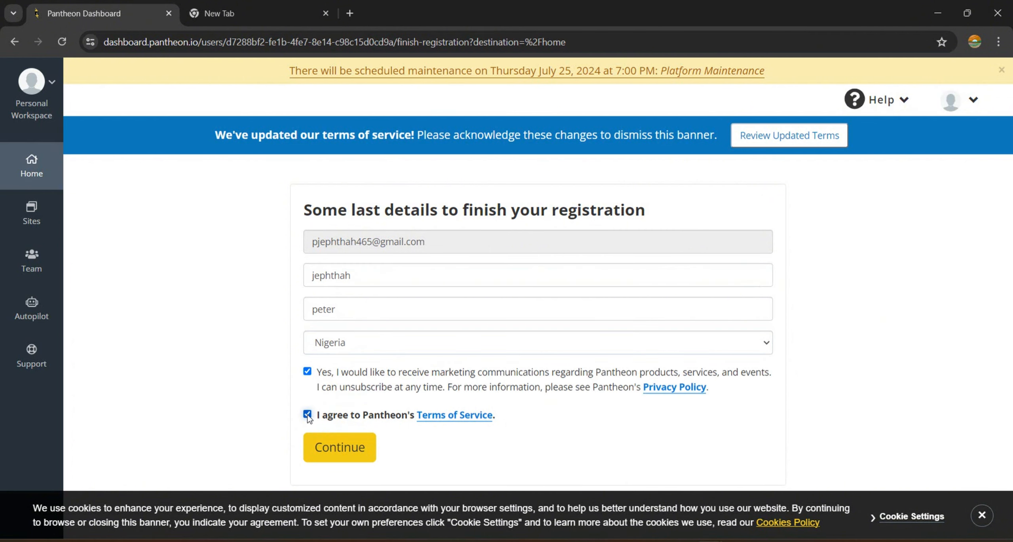
left_click(334, 447)
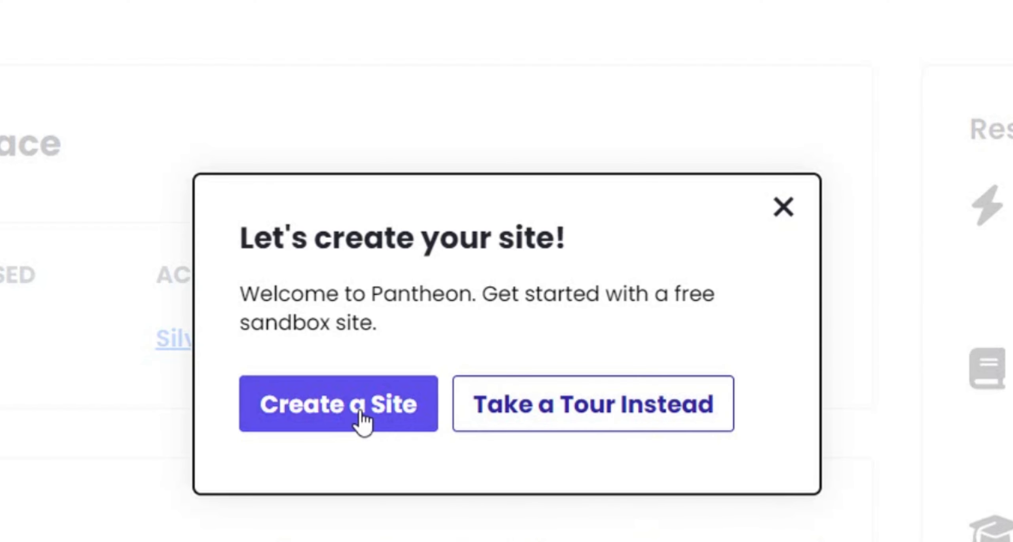
Step: Start creating a new WordPress site in the Personal Workspace
left_click(357, 420)
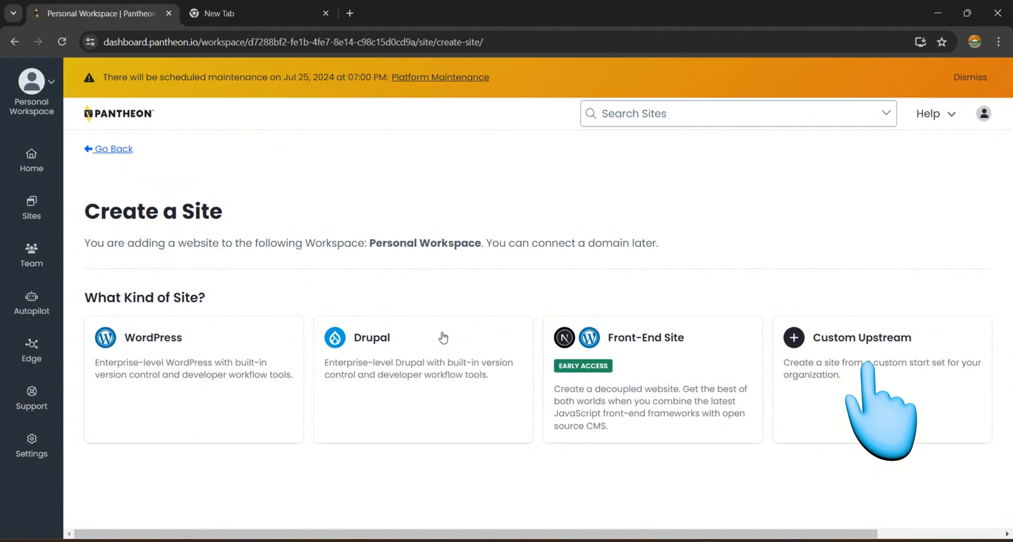
left_click(163, 374)
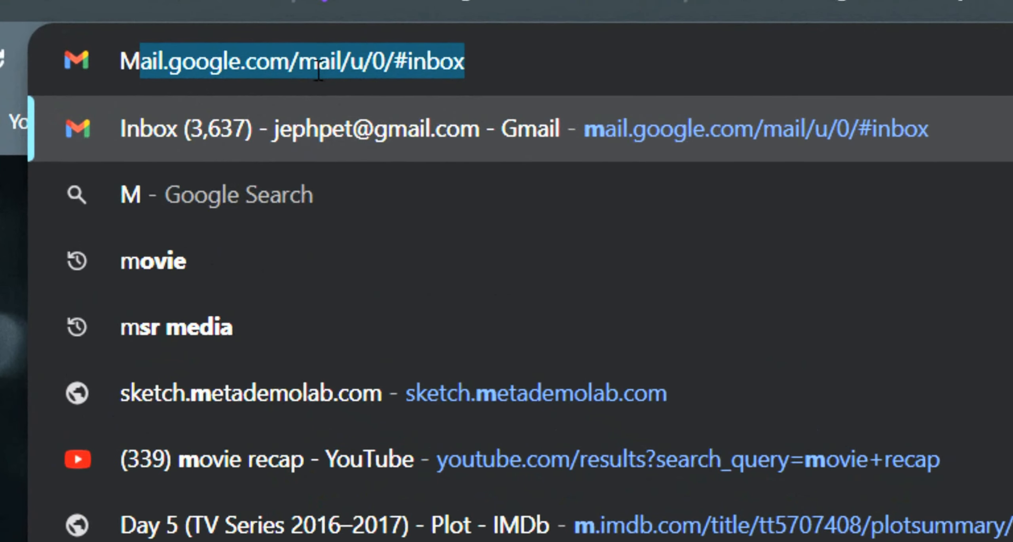
type("h")
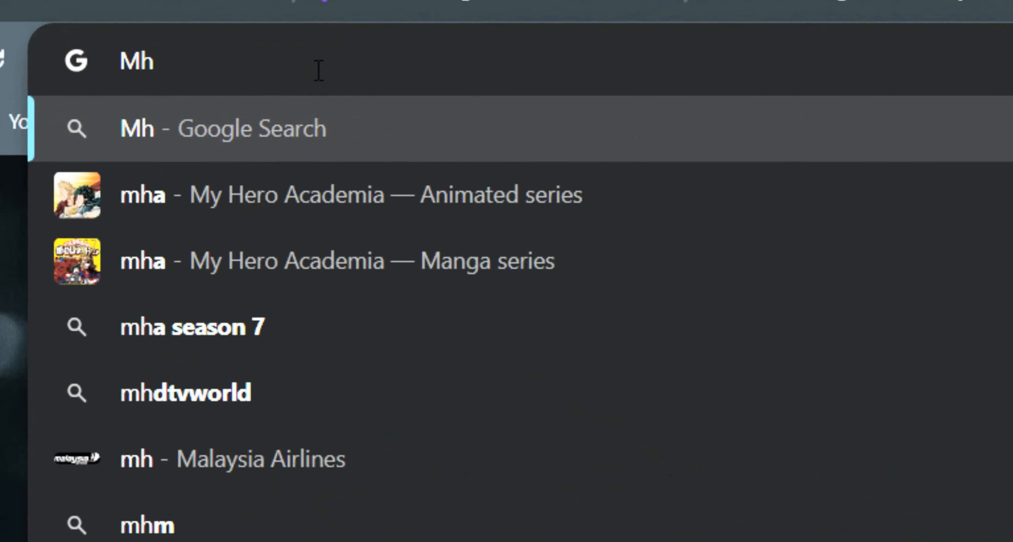
key("BackSpace")
type("y website")
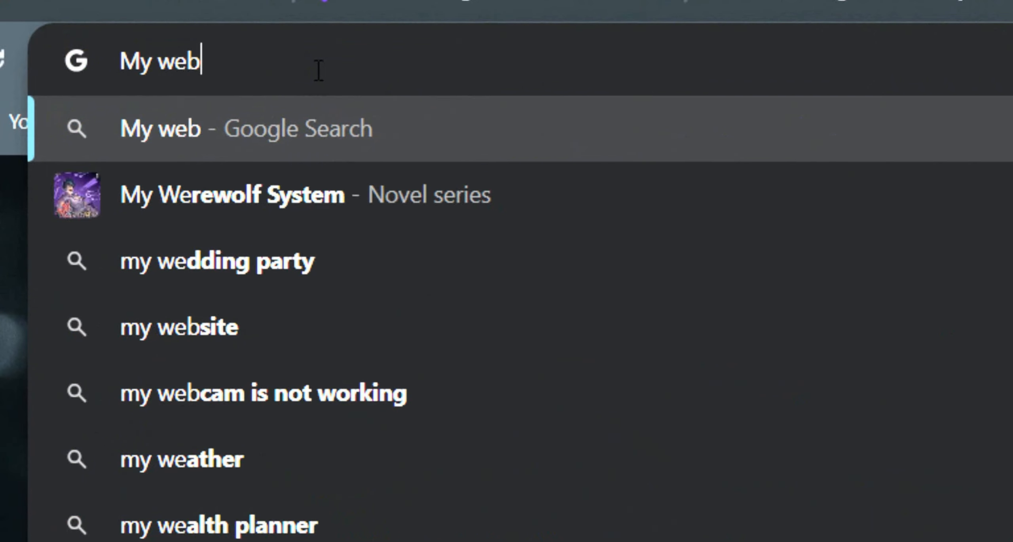
type(" name")
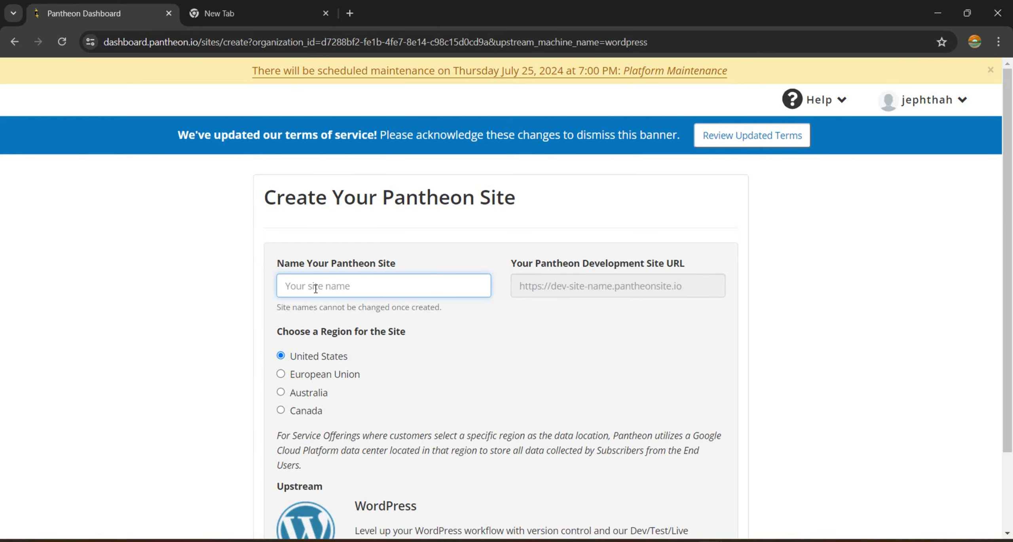
Step: Name the Pantheon site Drippers, keep the United States region and continue with the site creation
type("Drippers")
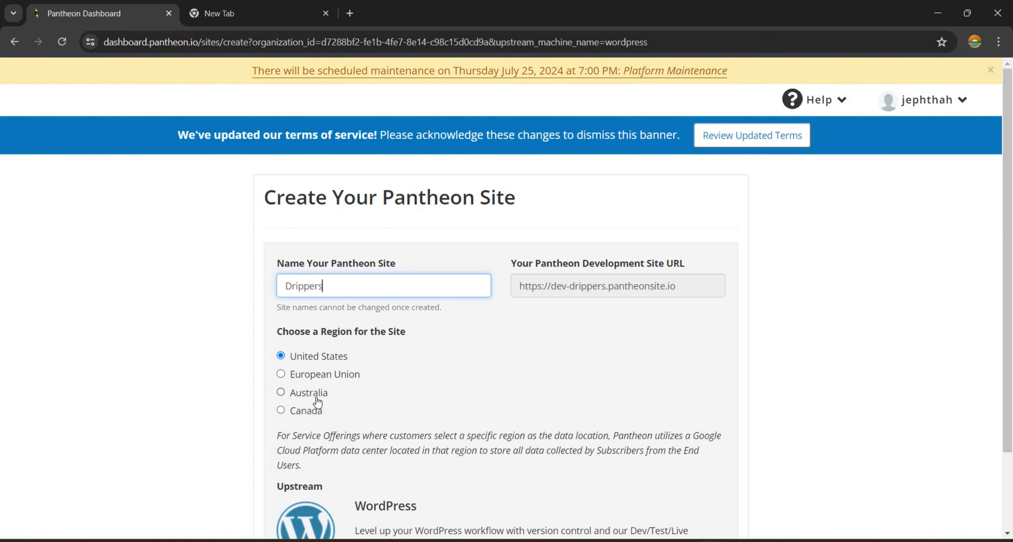
scroll(303, 408, "down", 1)
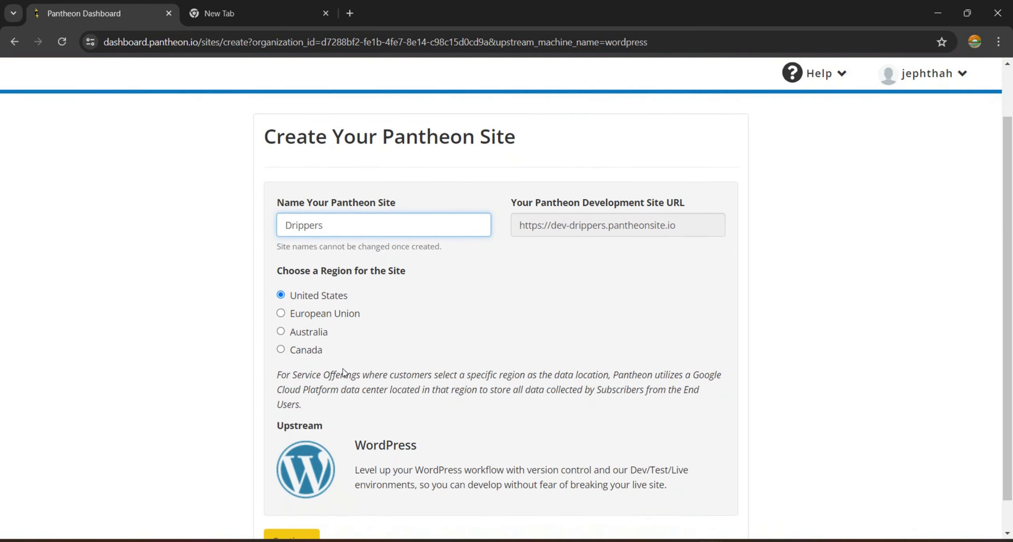
scroll(342, 372, "down", 1)
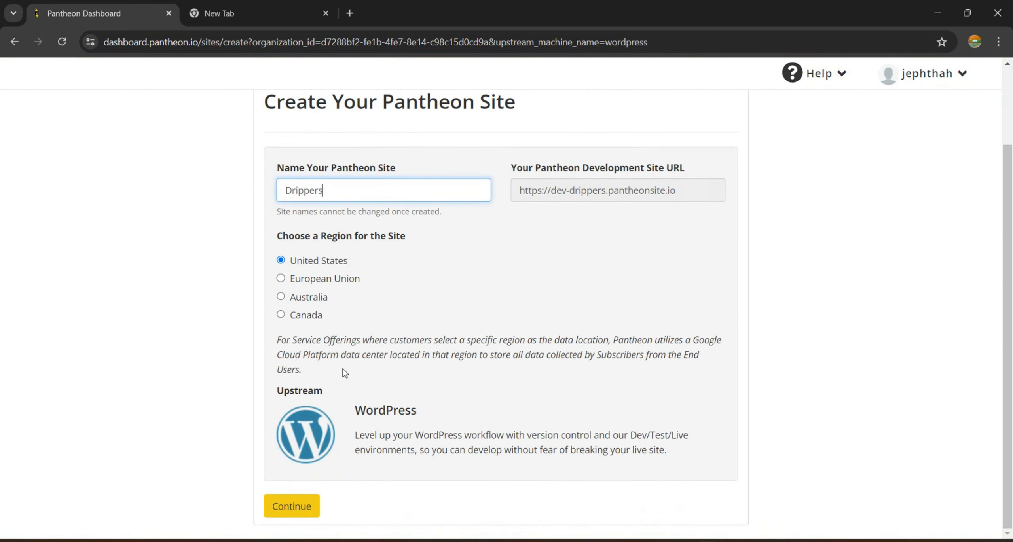
left_click(289, 512)
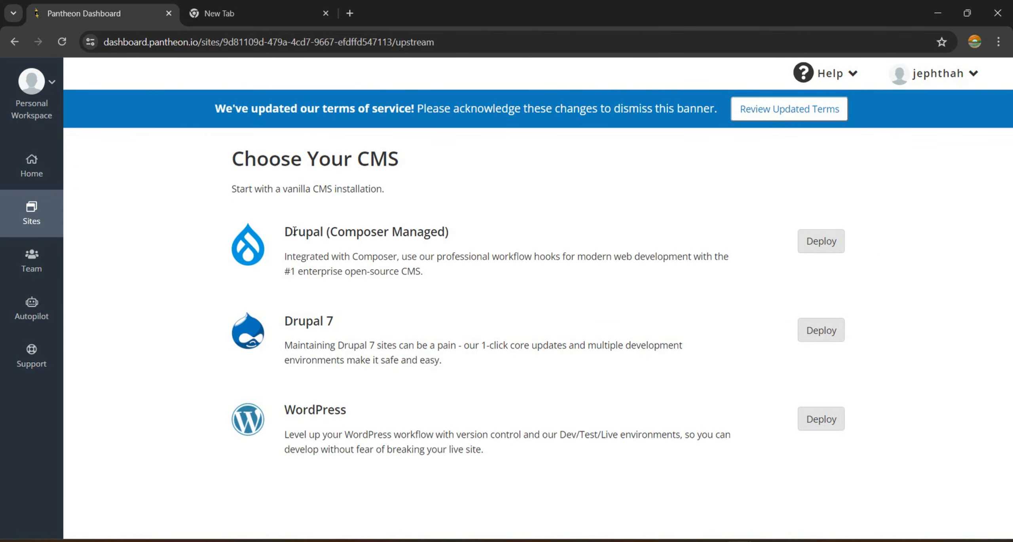
Step: Deploy WordPress as the site's CMS and decline the dashboard tour
left_click(819, 425)
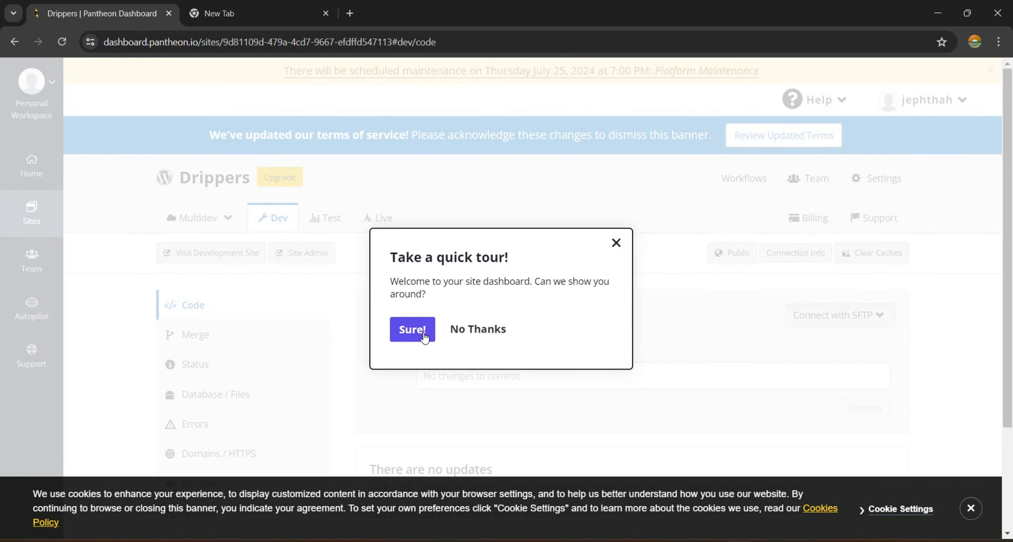
left_click(470, 333)
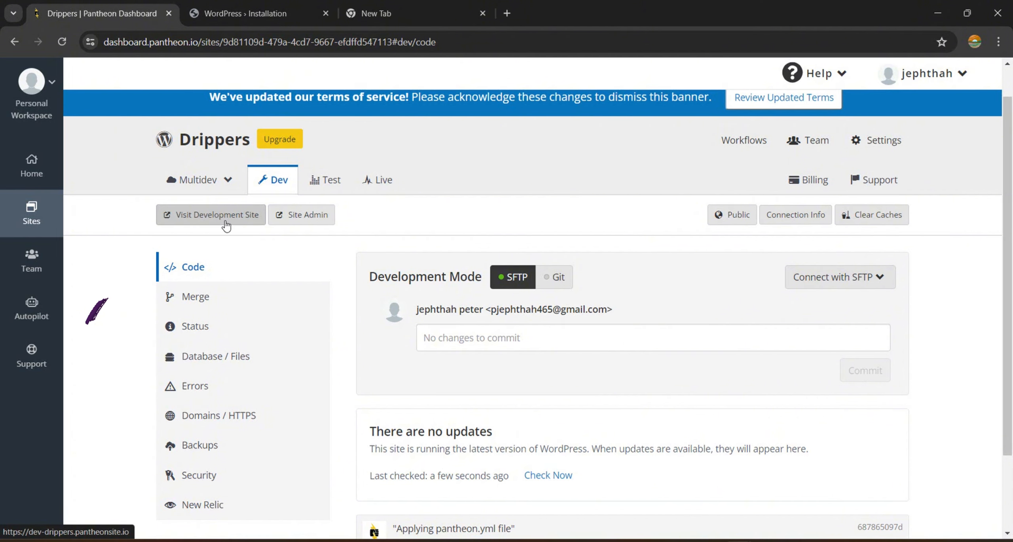
Step: Go to the development site's WordPress installation and continue with English (United States) as the language
left_click(228, 15)
scroll(442, 313, "down", 1)
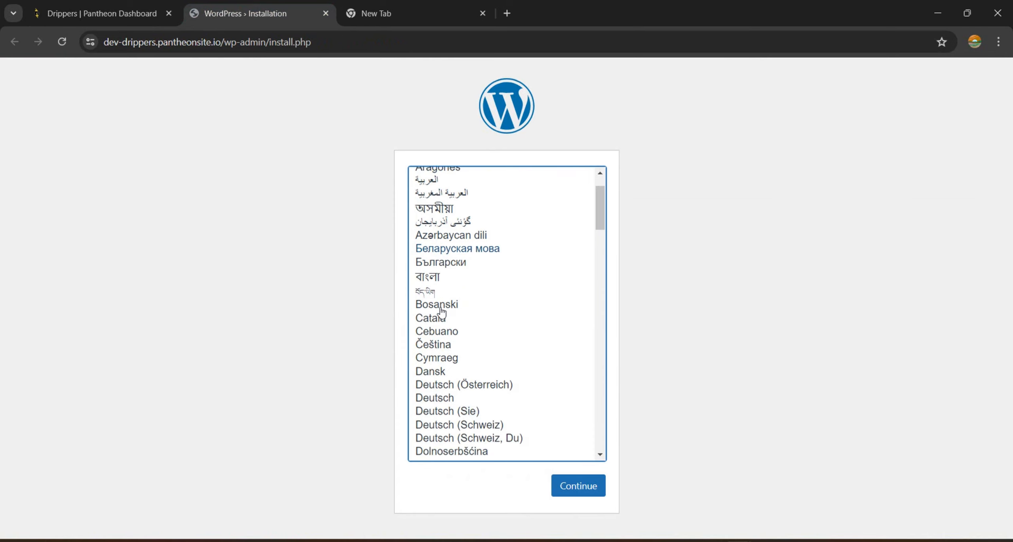
scroll(442, 313, "up", 1)
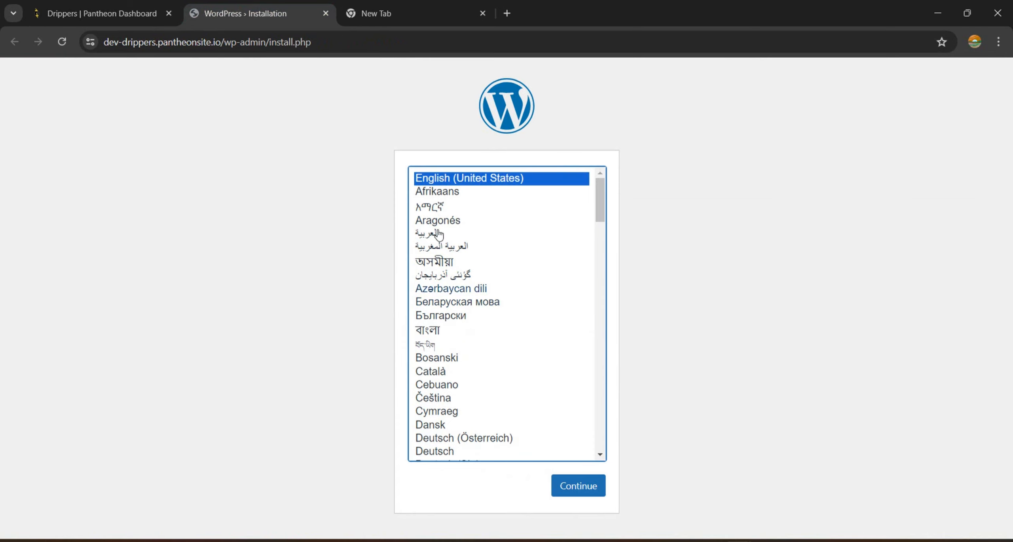
left_click(573, 487)
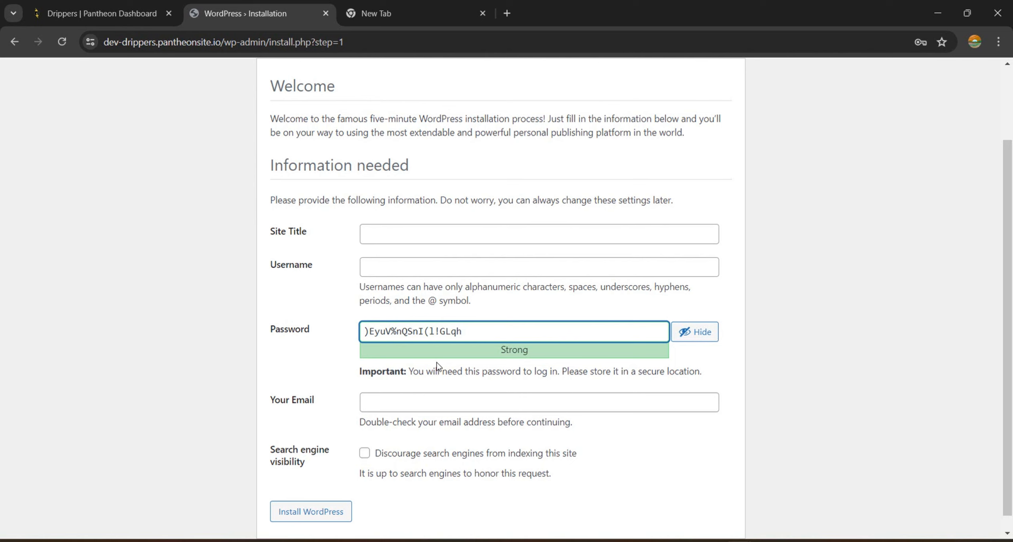
Step: Enter the site title Drippers, the username, password and e-mail address, and install WordPress
left_click(369, 232)
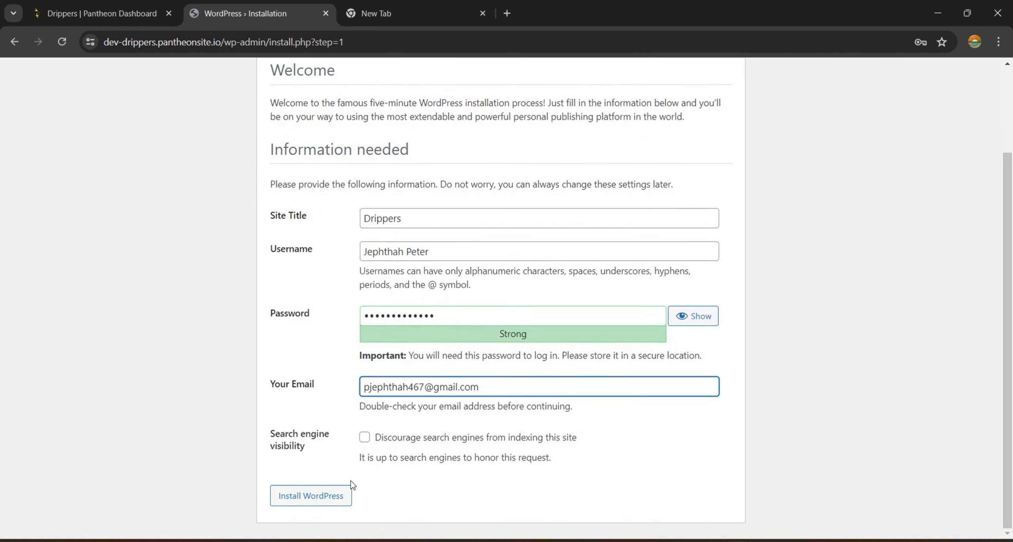
left_click(316, 500)
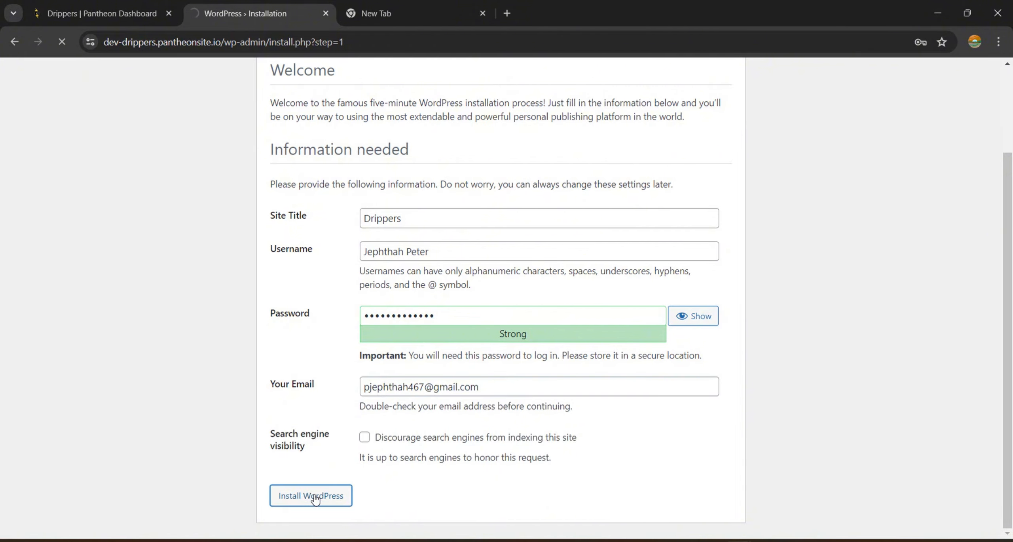
Step: Log in to the new WordPress site with the filled-in credentials and Remember Me enabled
left_click(287, 318)
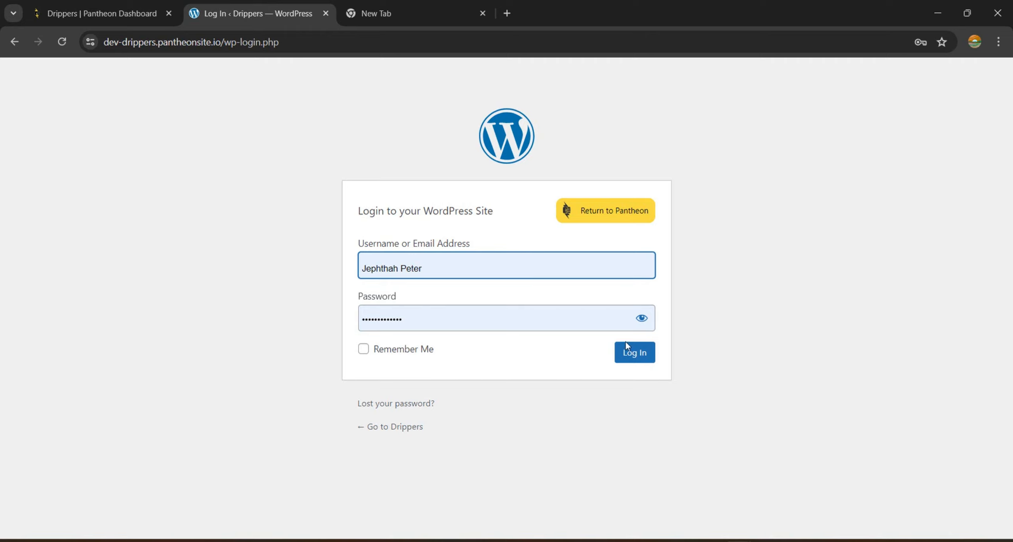
left_click(364, 350)
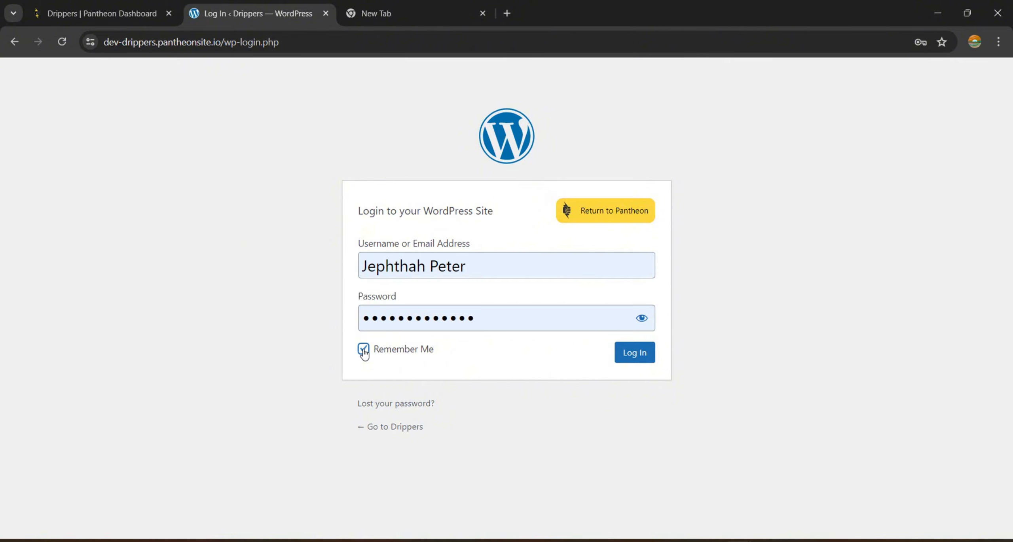
left_click(642, 355)
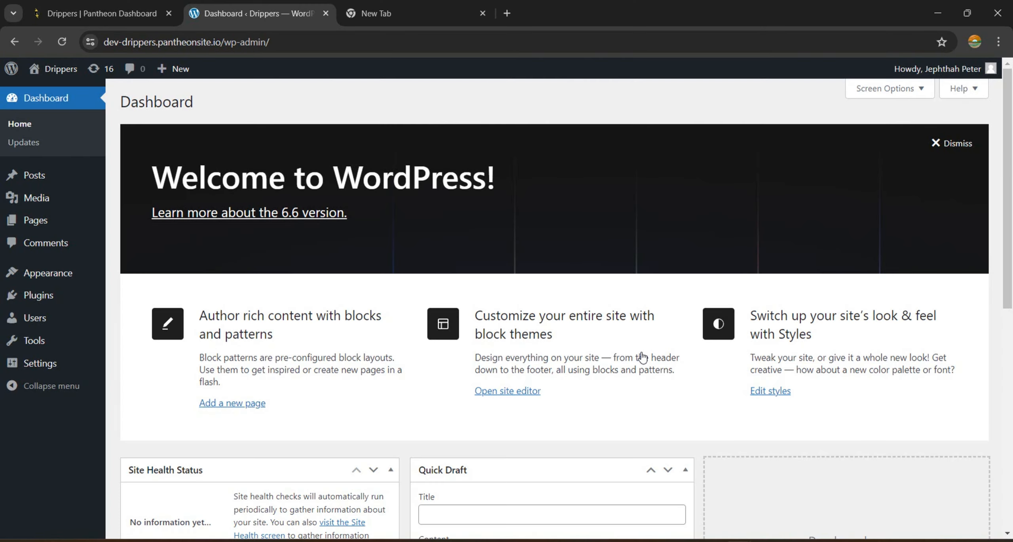
Step: Delete the installed Akismet and Hello Dolly plugins together with a bulk action
left_click(43, 303)
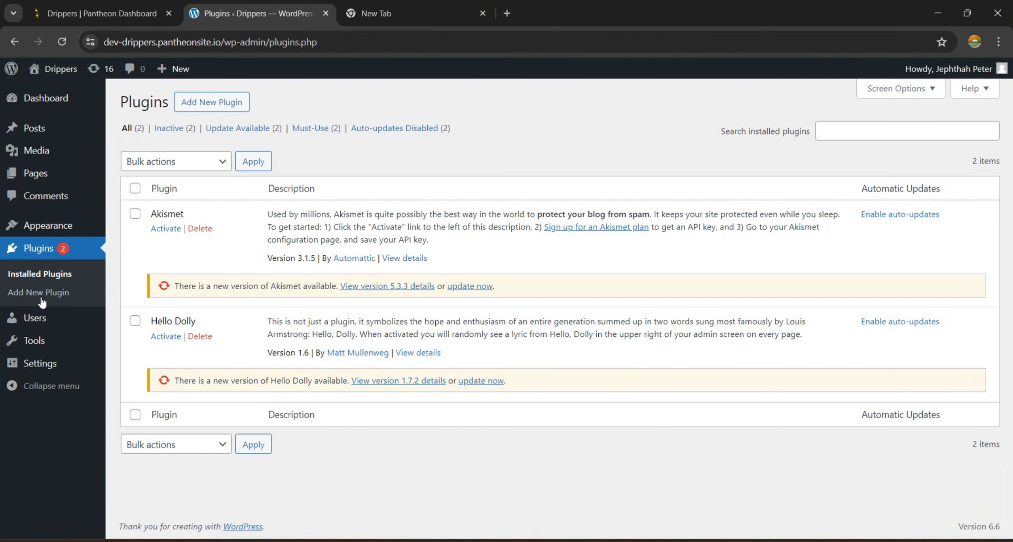
left_click(135, 215)
left_click(135, 321)
left_click(218, 162)
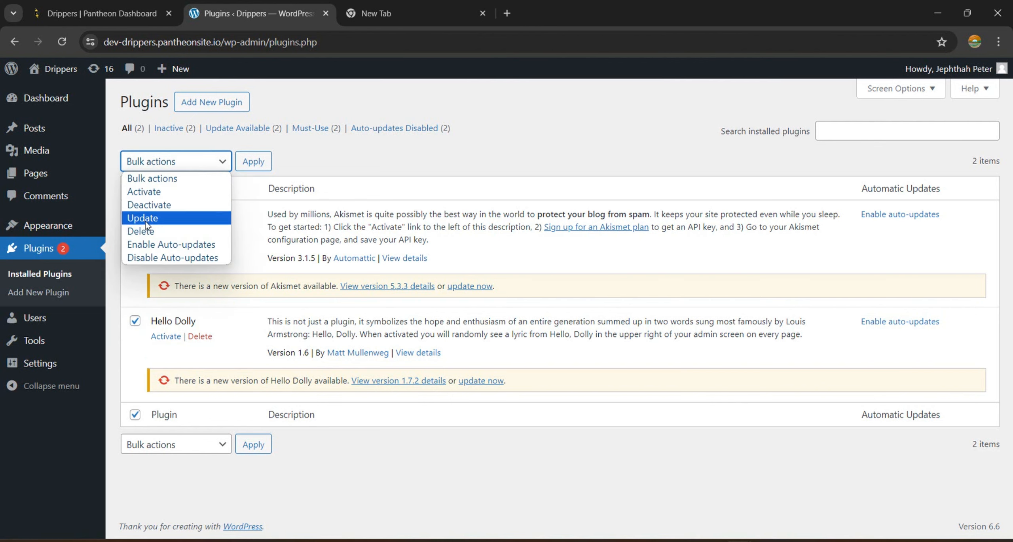
left_click(145, 231)
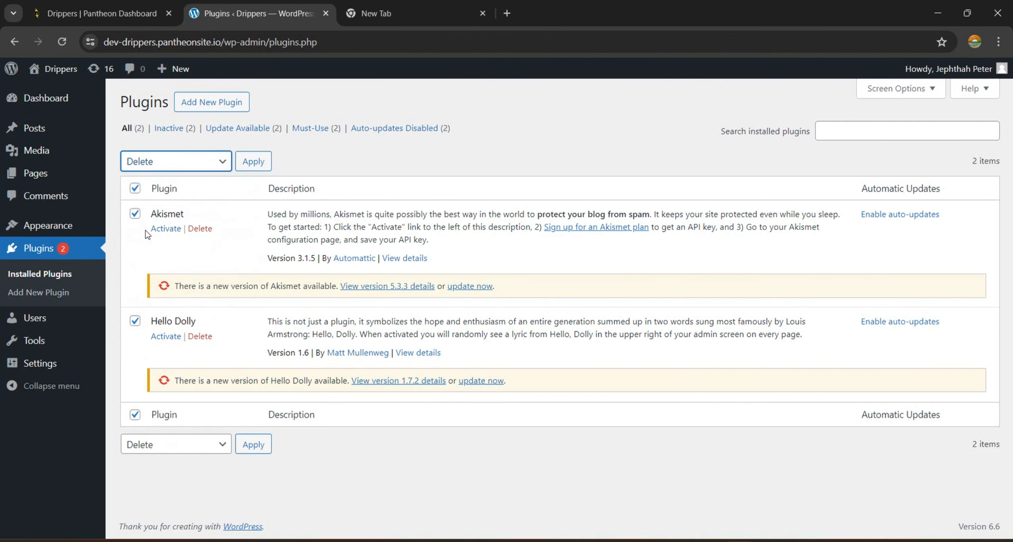
left_click(253, 160)
left_click(564, 138)
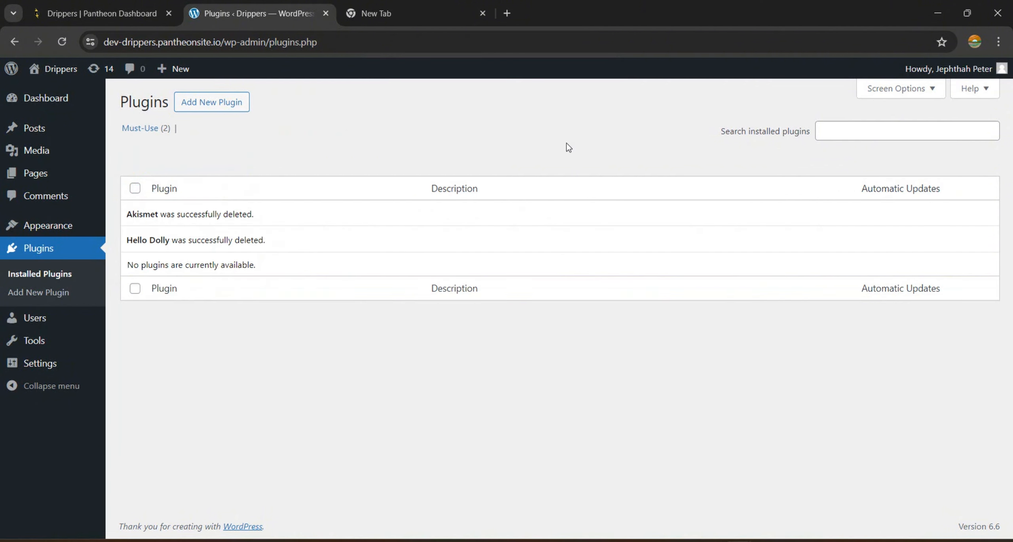
Step: Search the plugin directory for kadence, then install and activate Gutenberg Blocks with AI by Kadence WP
left_click(211, 111)
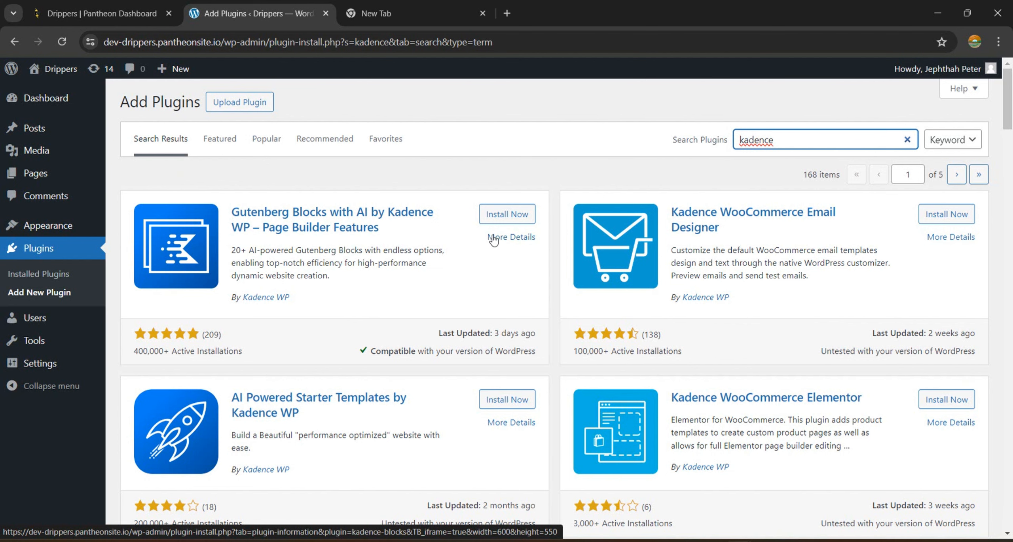
left_click(507, 217)
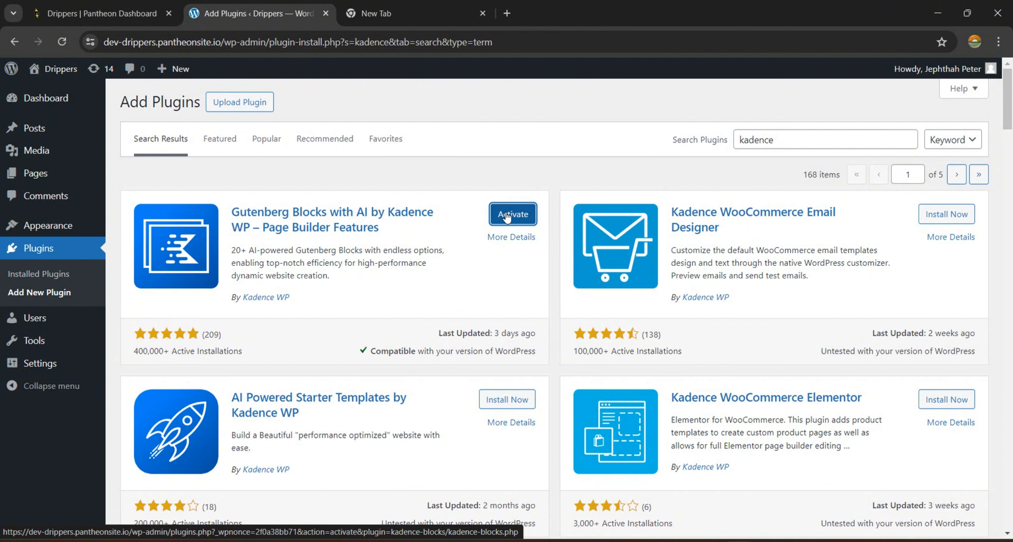
left_click(507, 217)
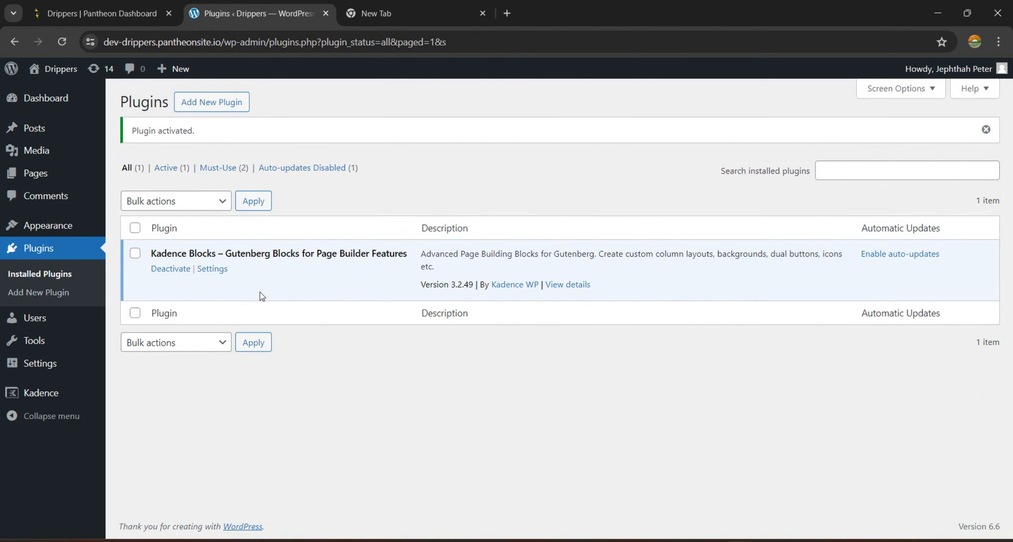
Step: Move the Privacy Policy and Sample Page pages to the trash together with a bulk action
mouse_move(56, 225)
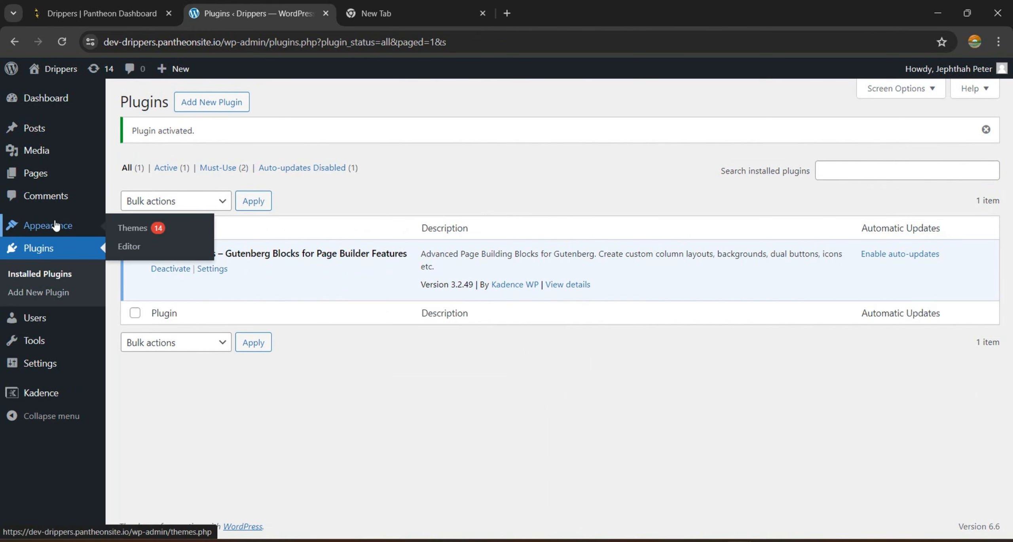
left_click(42, 177)
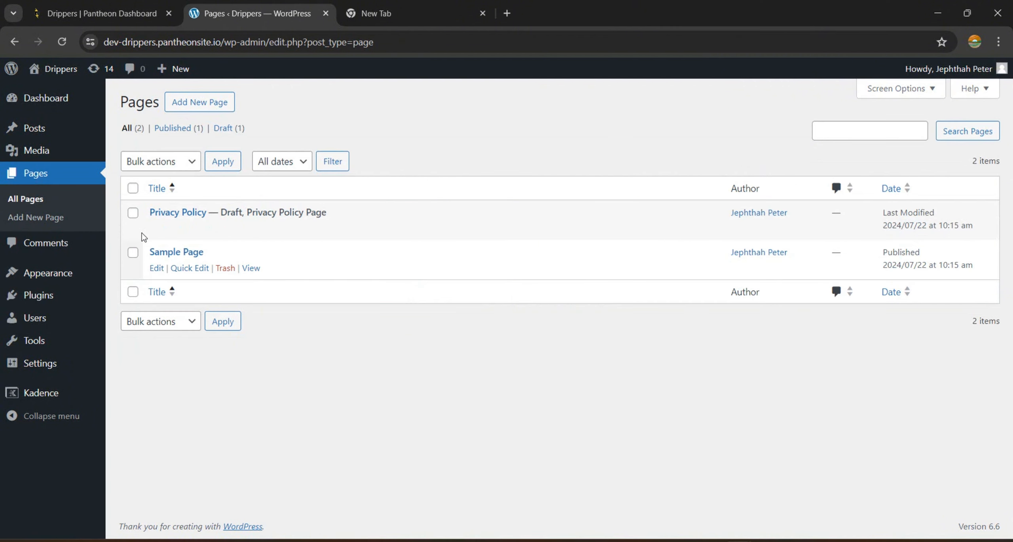
left_click(133, 214)
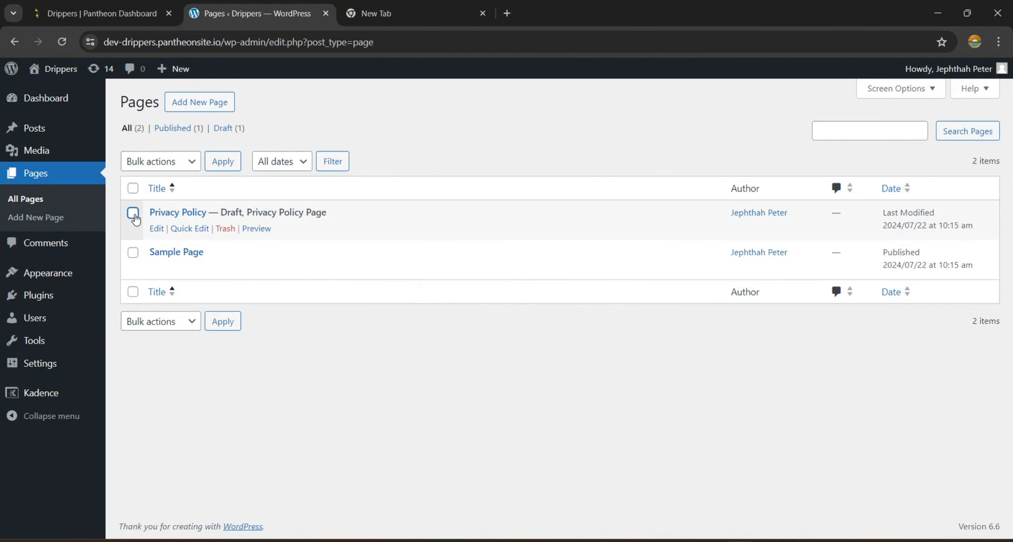
left_click(133, 253)
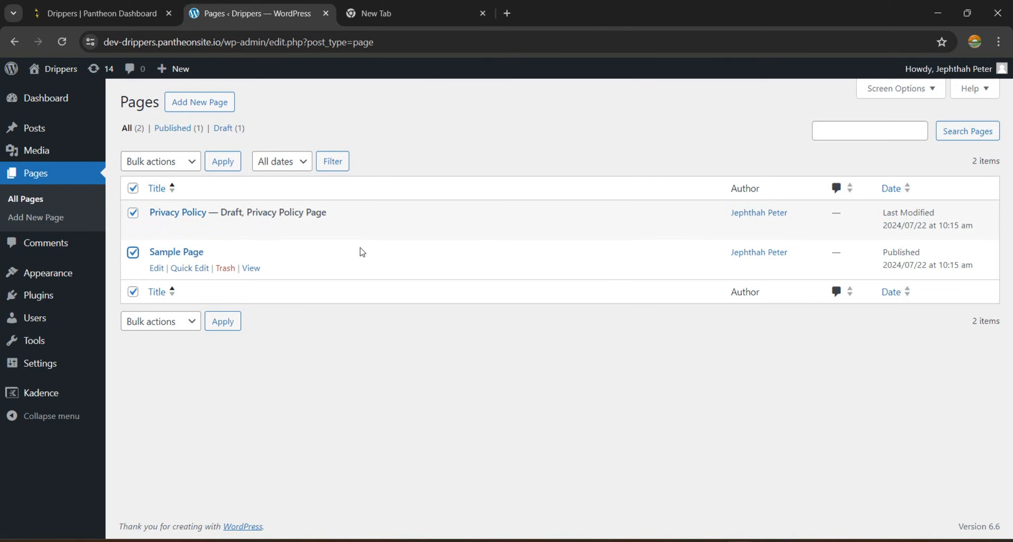
left_click(188, 160)
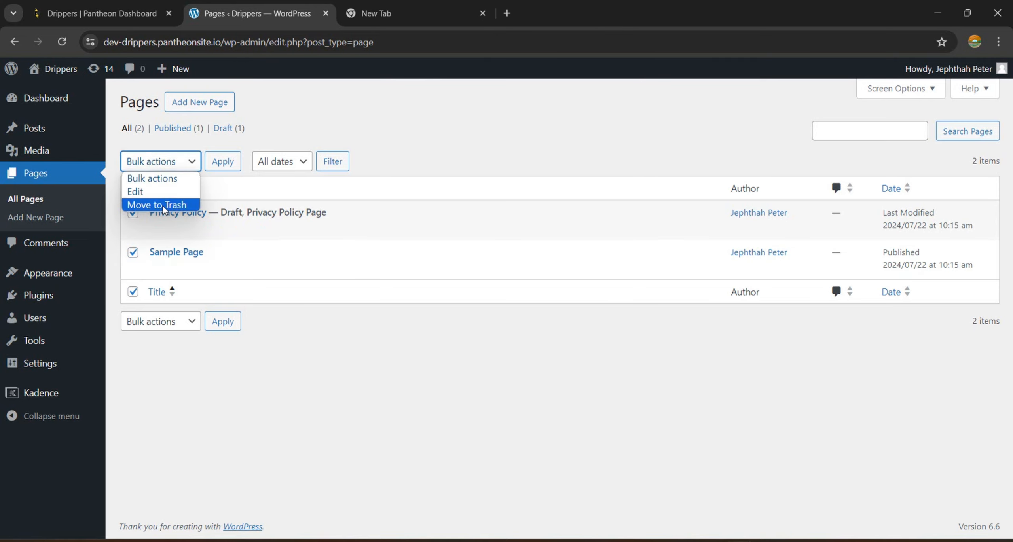
left_click(163, 204)
left_click(223, 166)
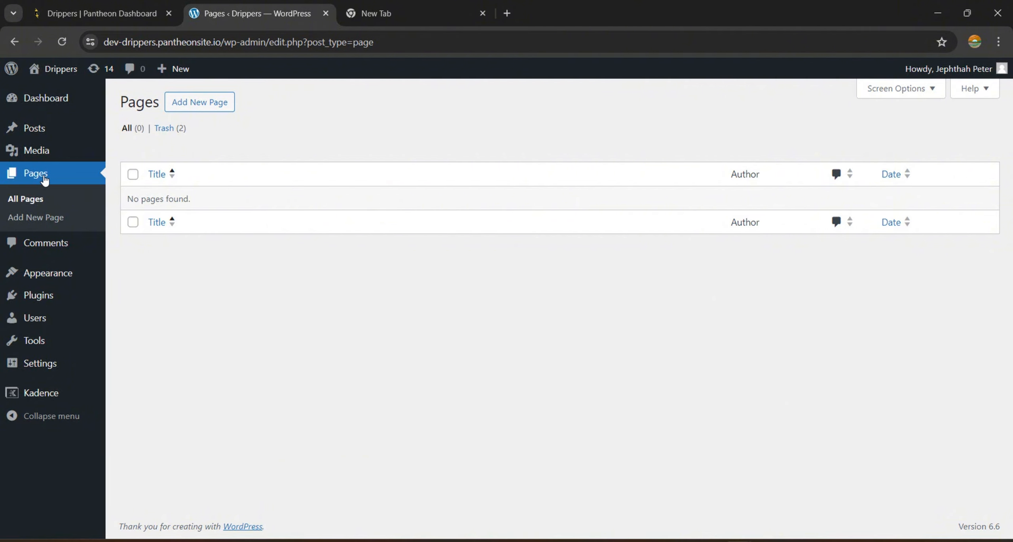
Step: Install the Astra theme from the popular themes and activate it
left_click(50, 279)
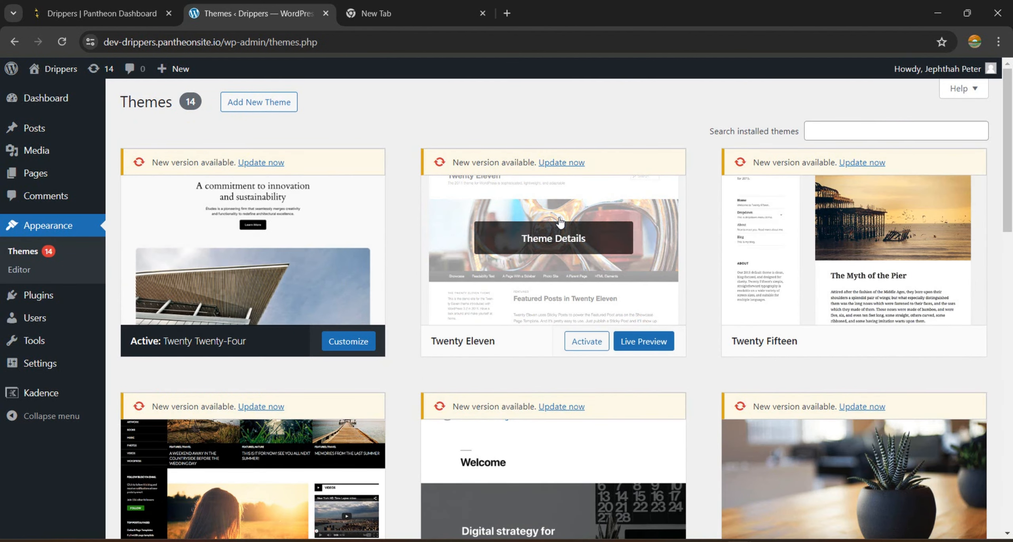
left_click(257, 107)
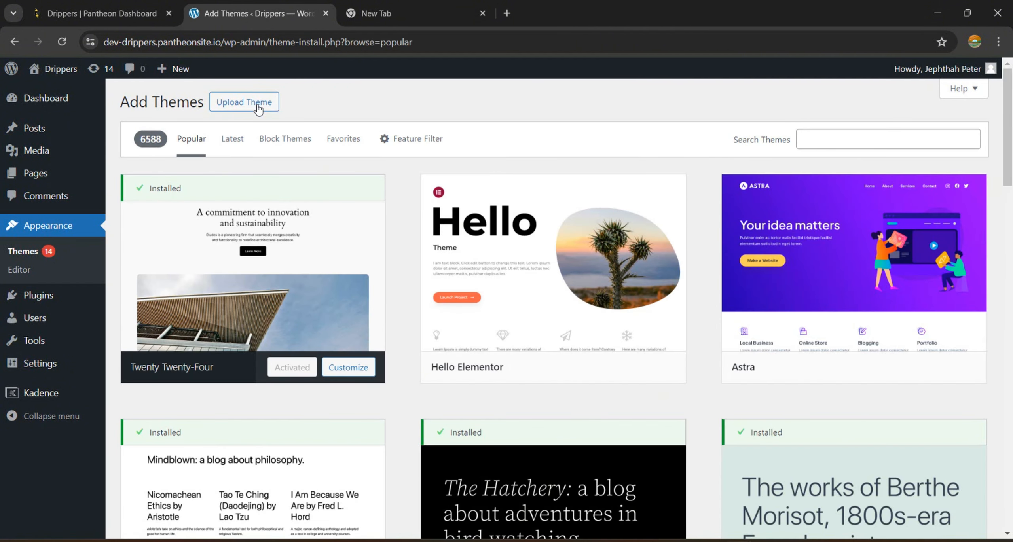
mouse_move(826, 254)
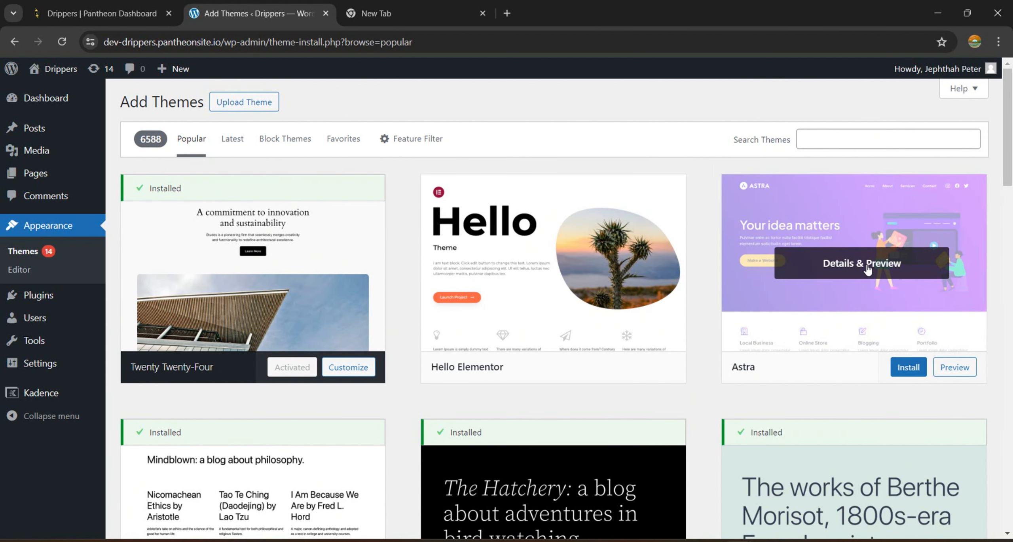
left_click(907, 367)
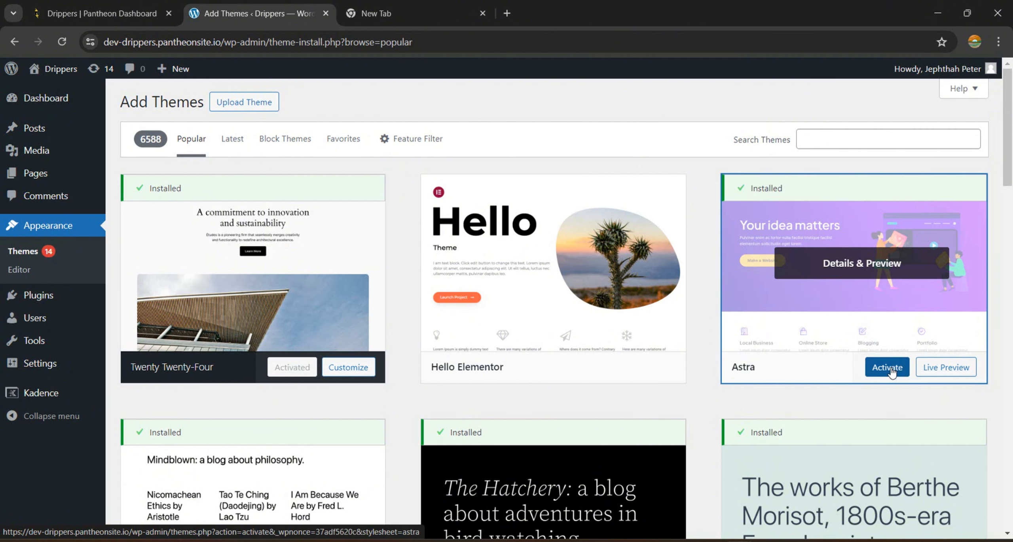
left_click(891, 372)
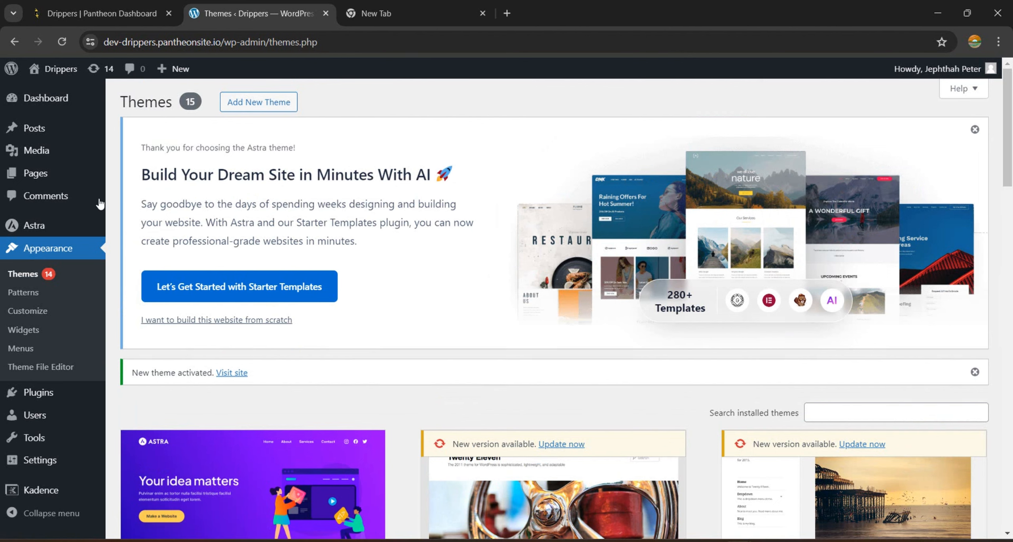
Step: Start Astra's Starter Templates setup and choose to build the website with Classic Starter Templates
left_click(39, 179)
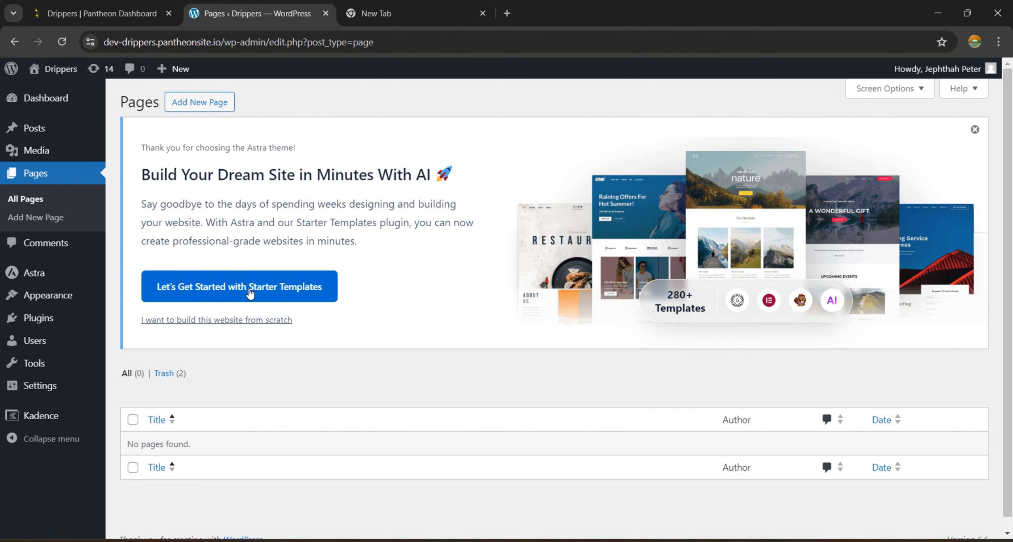
left_click(212, 290)
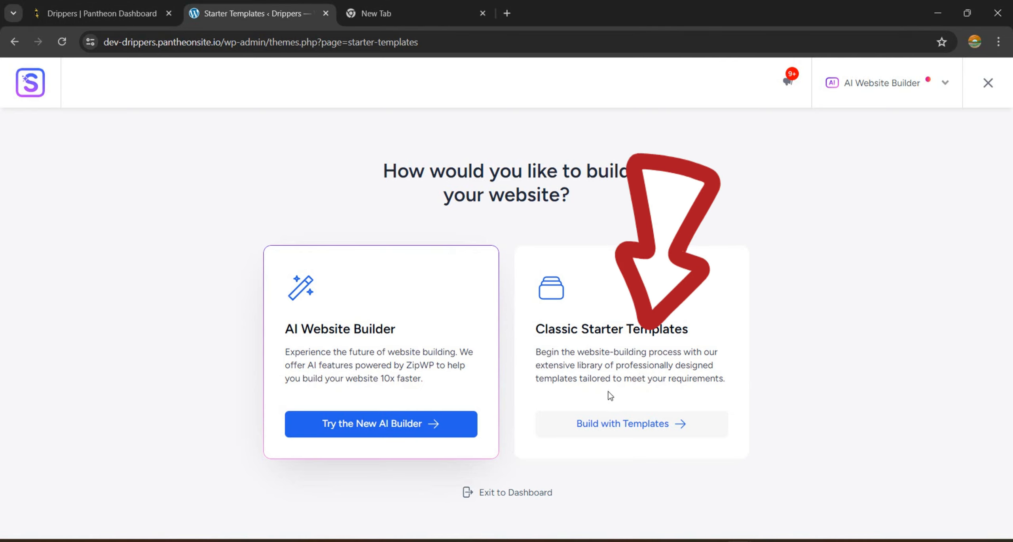
left_click(617, 429)
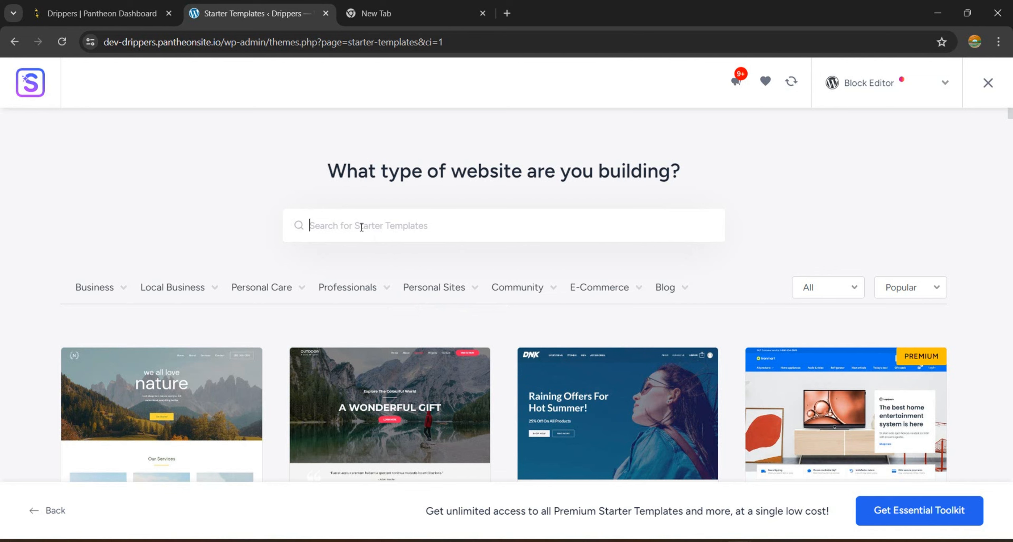
Step: Browse the starter templates, select Dental Clinic, and continue with the Inter & Ubuntu font pair and Original color palette
scroll(304, 351, "down", 8)
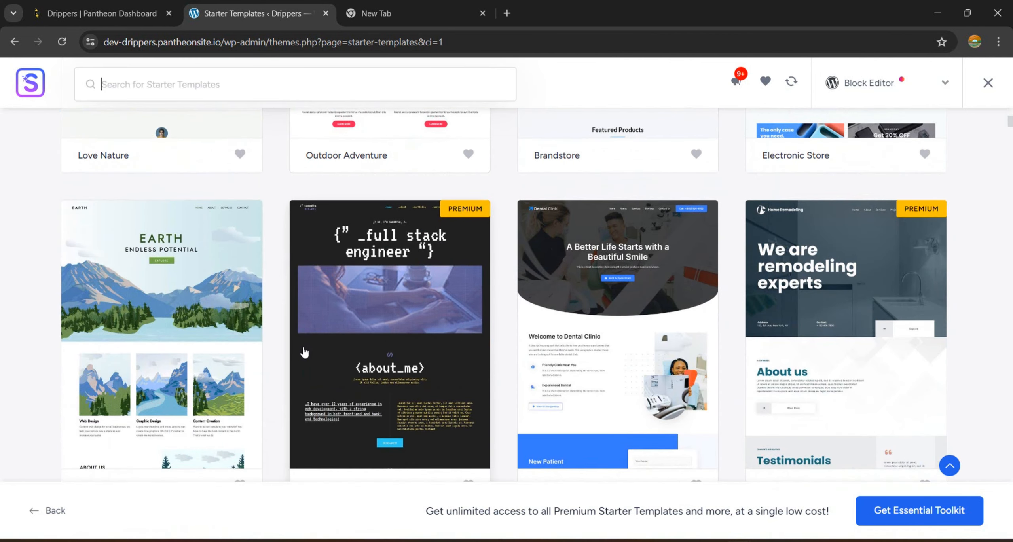
scroll(303, 351, "down", 2)
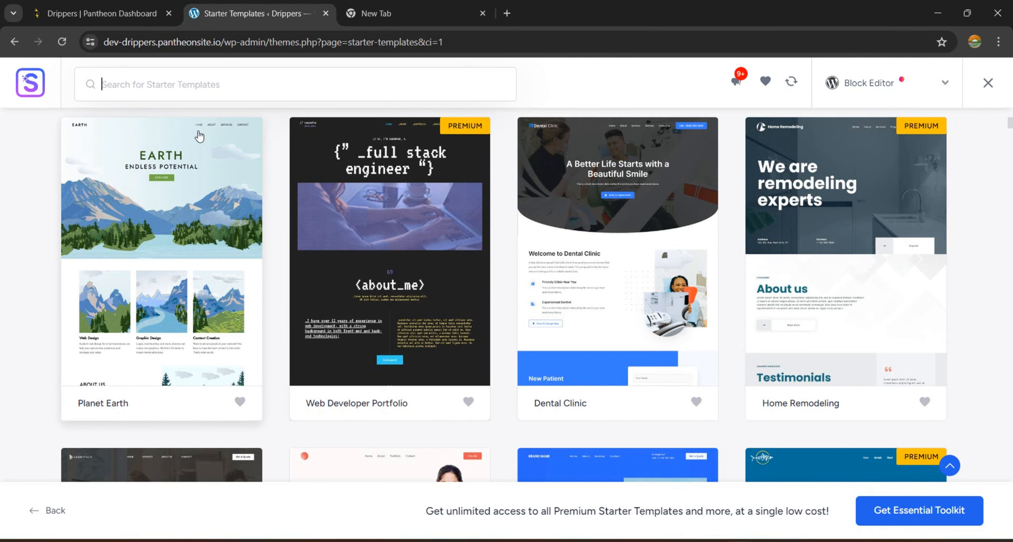
scroll(627, 255, "down", 1)
scroll(627, 255, "up", 1)
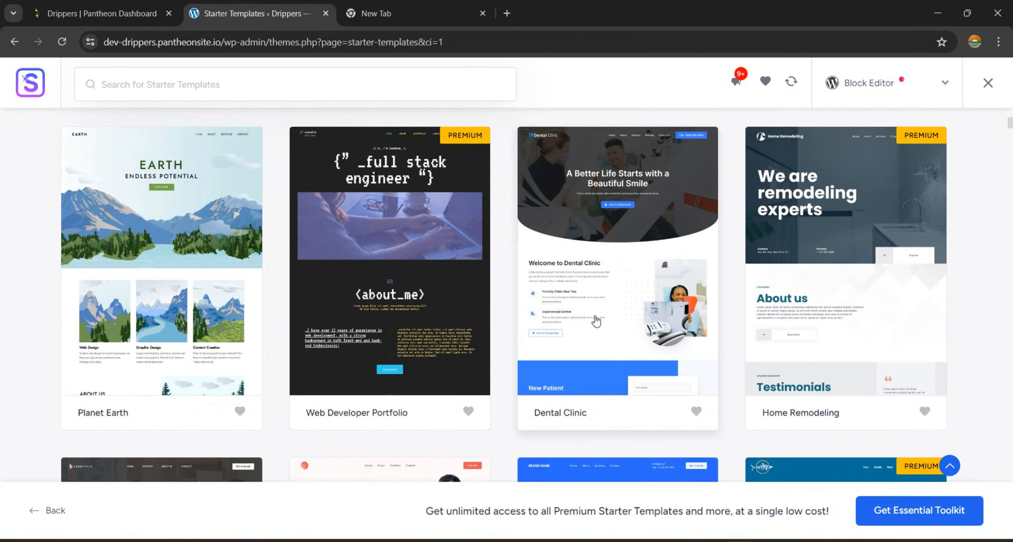
scroll(573, 310, "down", 1)
scroll(573, 310, "up", 1)
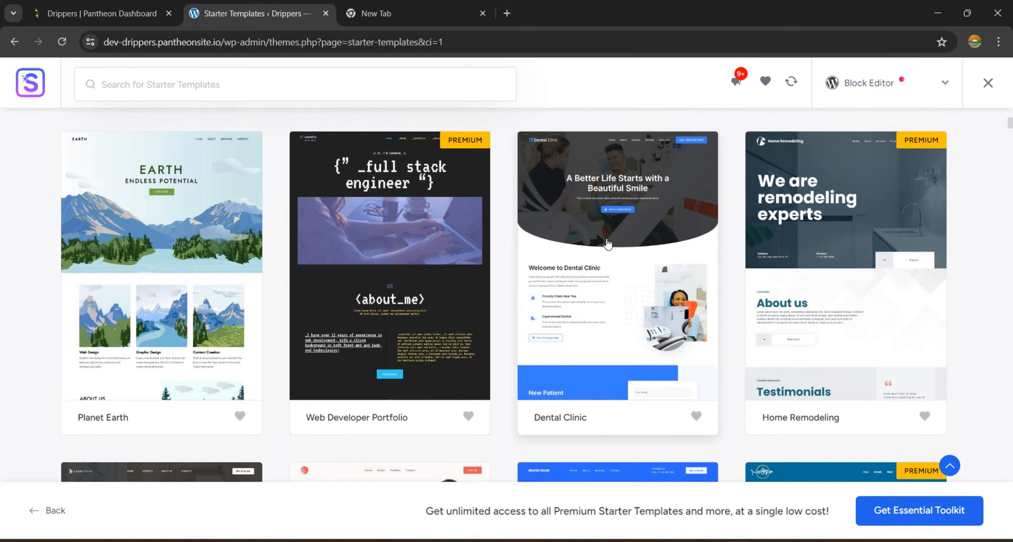
left_click(607, 243)
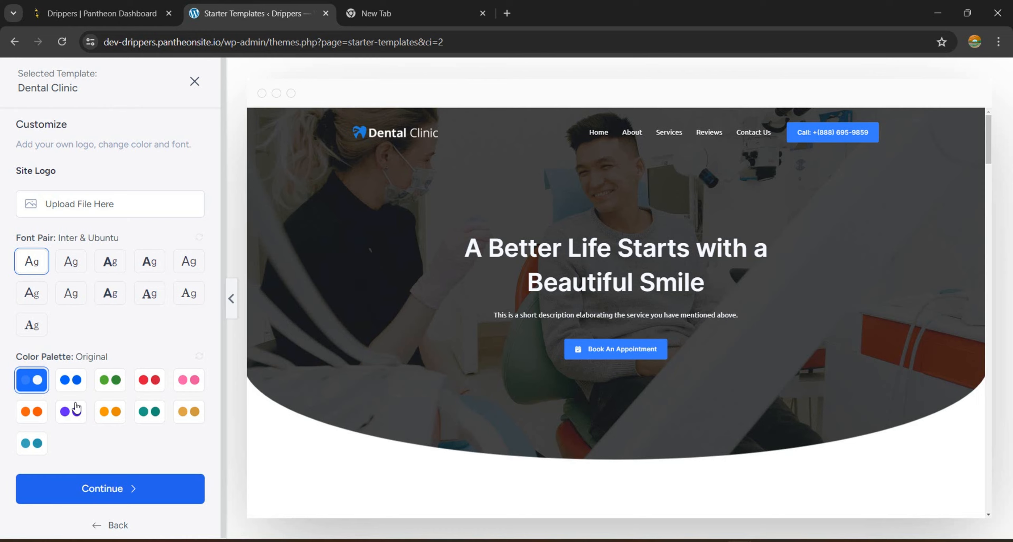
scroll(112, 416, "down", 1)
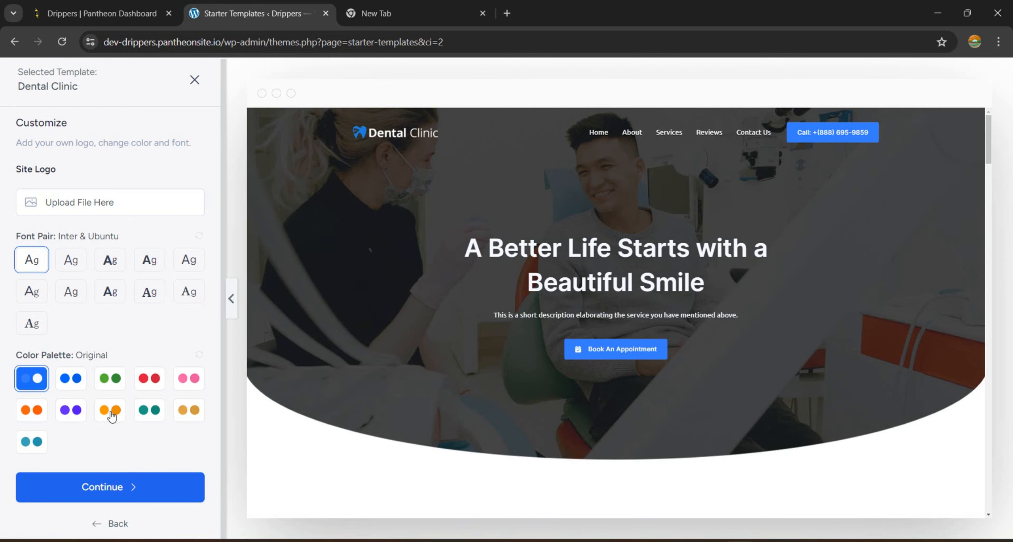
left_click(131, 494)
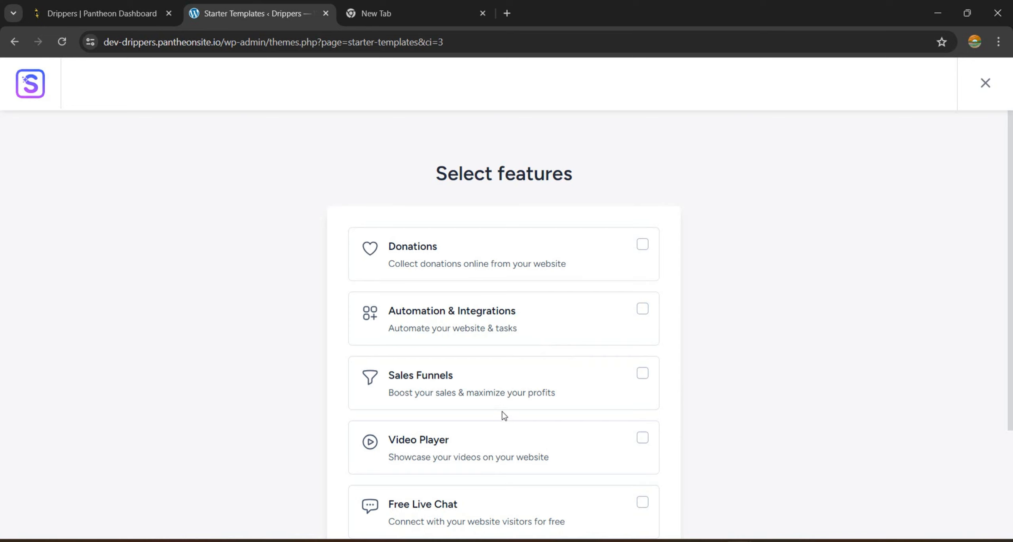
Step: Select the Donations and Video Player features for the website and continue
scroll(502, 413, "down", 3)
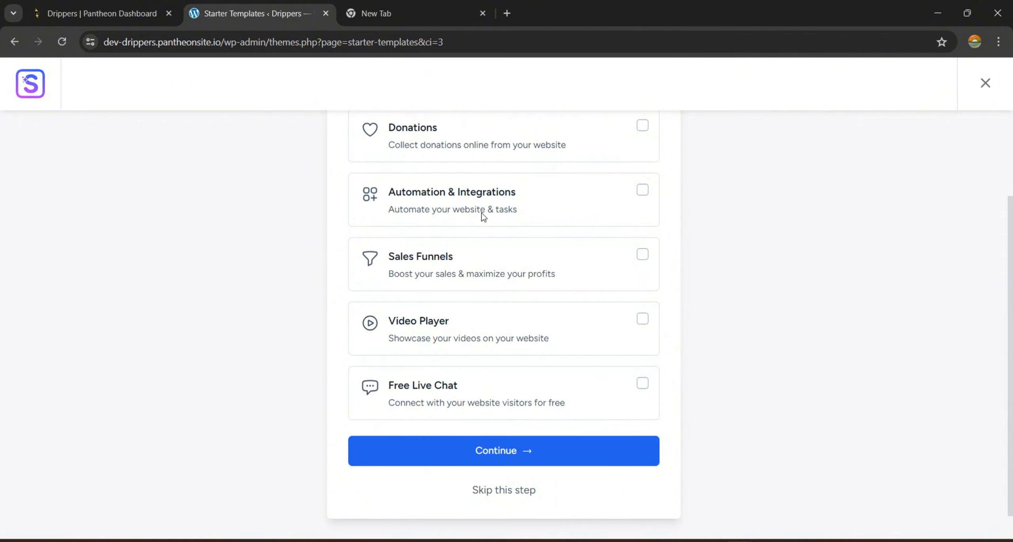
left_click(642, 126)
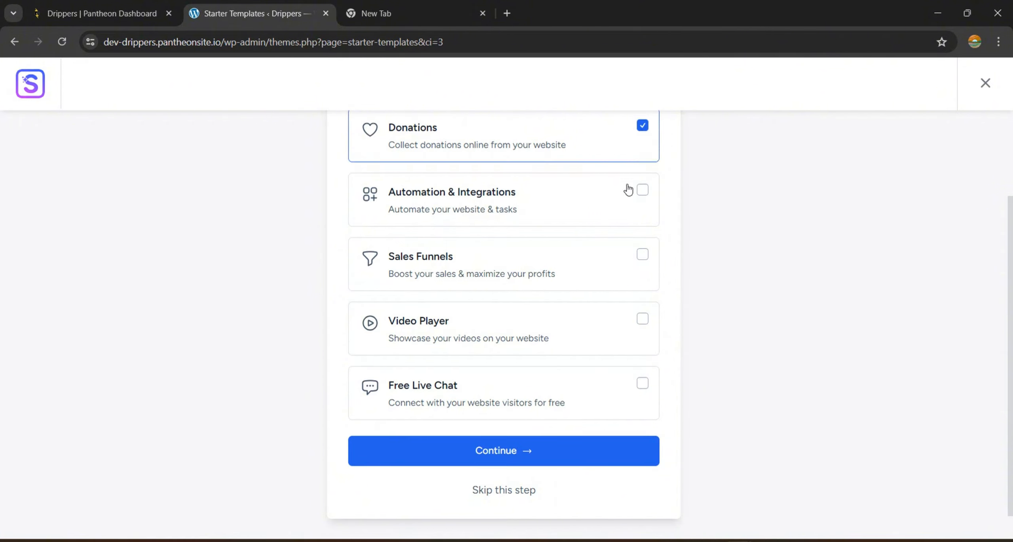
left_click(641, 324)
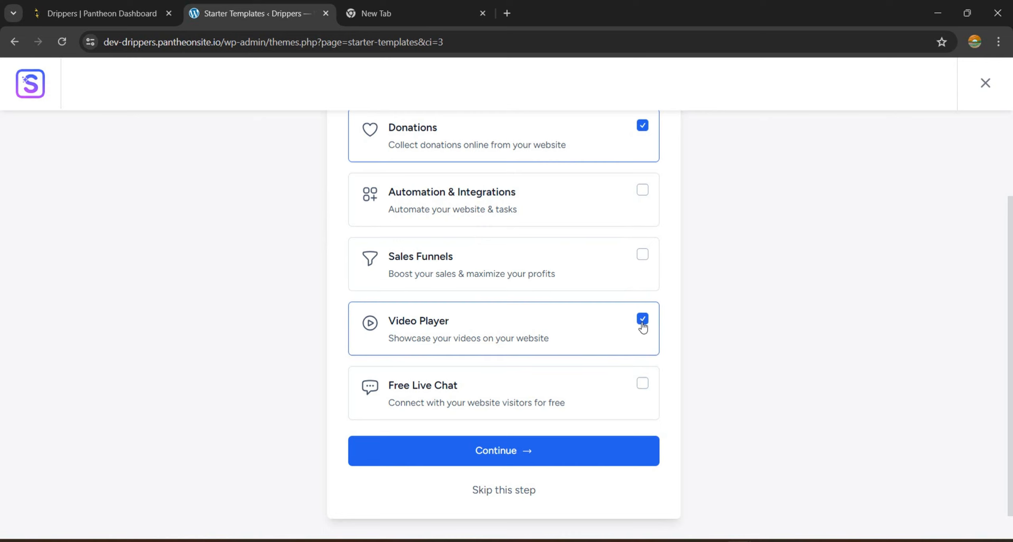
left_click(530, 452)
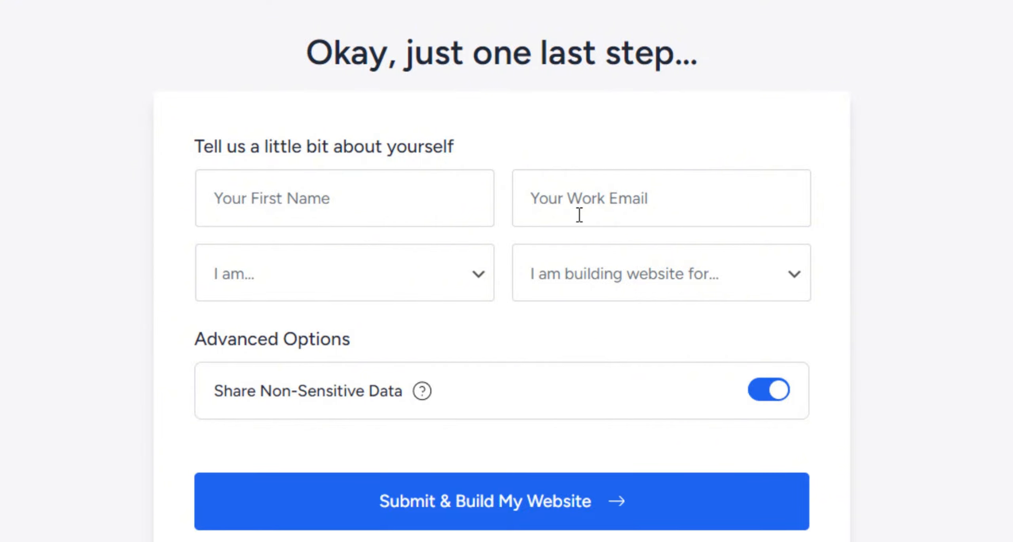
Step: Fill in the first name and work e-mail, choose Beginner and Myself/My Company, and submit the form to build the website
left_click(366, 282)
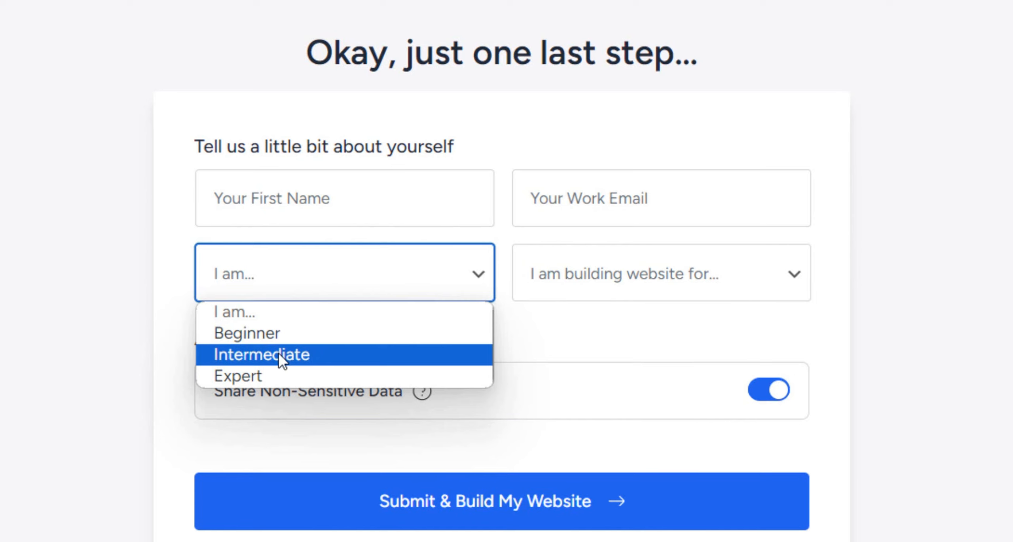
left_click(622, 285)
left_click(622, 286)
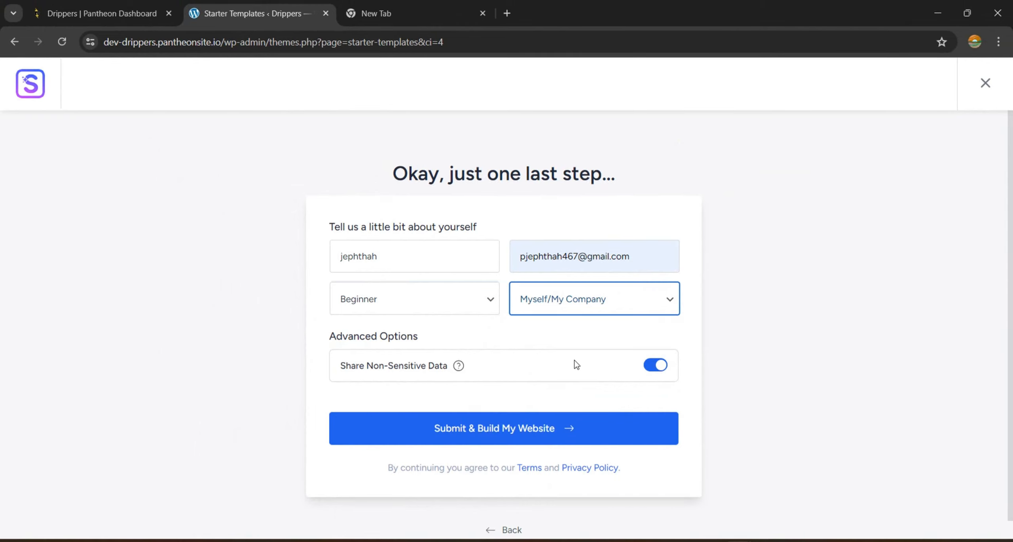
left_click(496, 430)
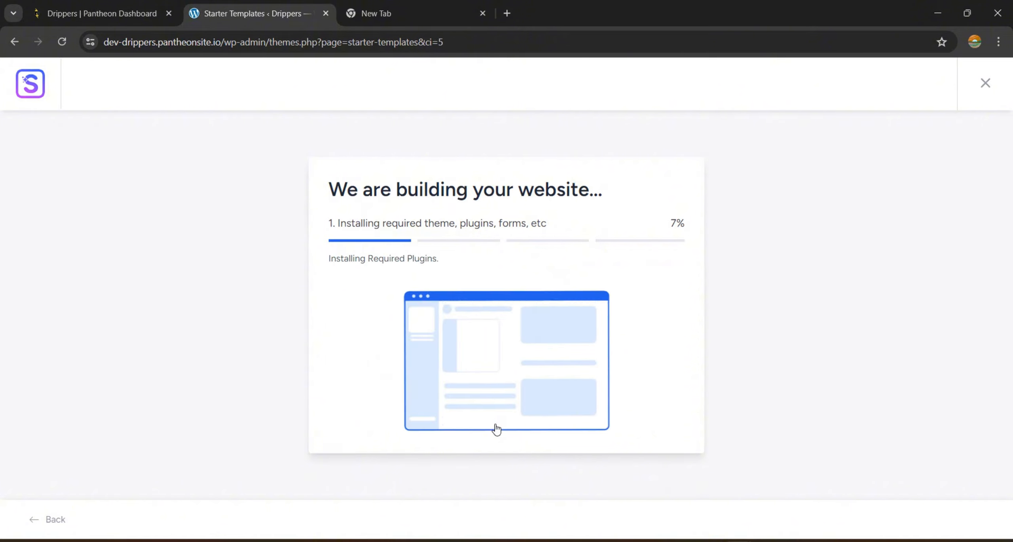
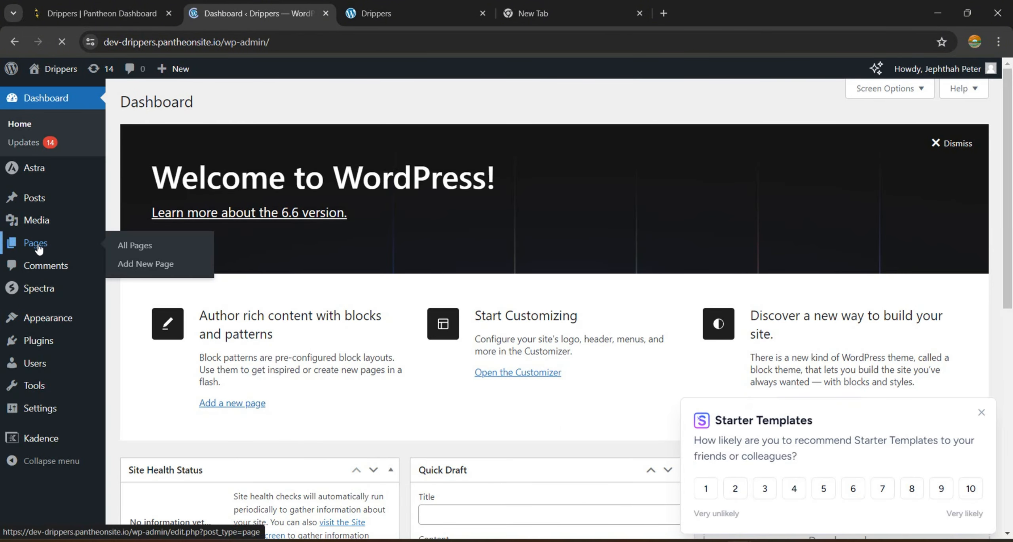
Step: Open the Home front page from the pages list for editing
left_click(38, 245)
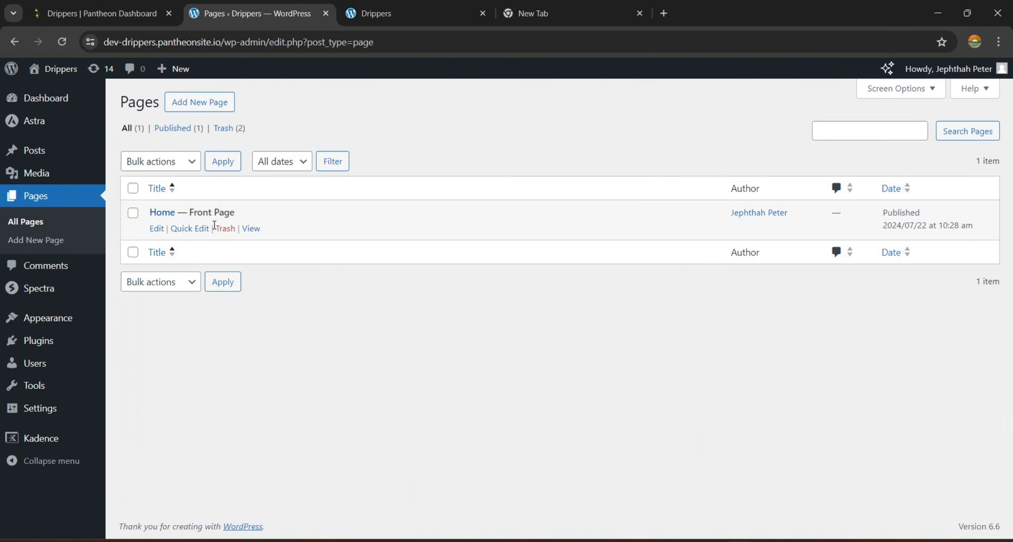
left_click(157, 230)
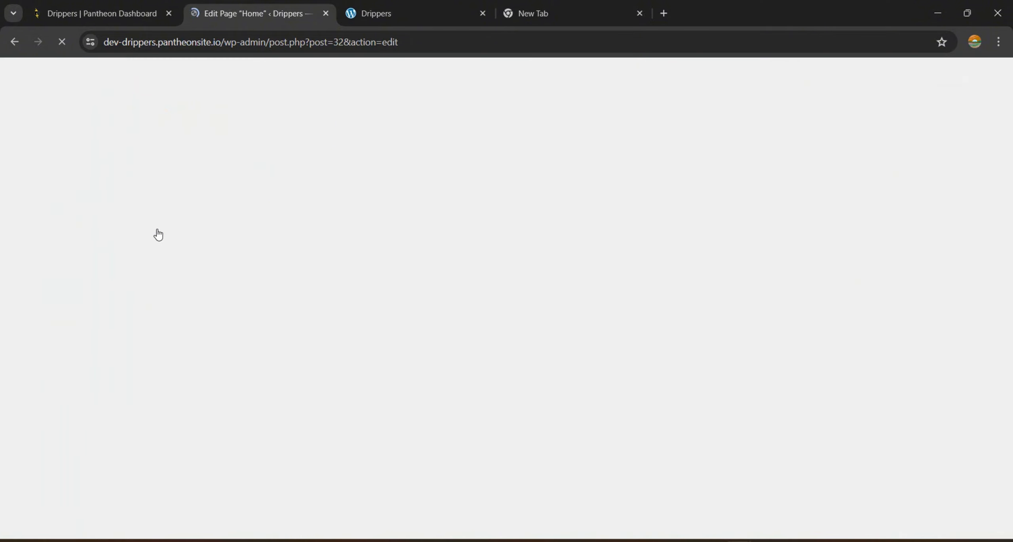
Step: Switch to the live Drippers site, open it in the Customizer, and open the header logo's settings
left_click(398, 14)
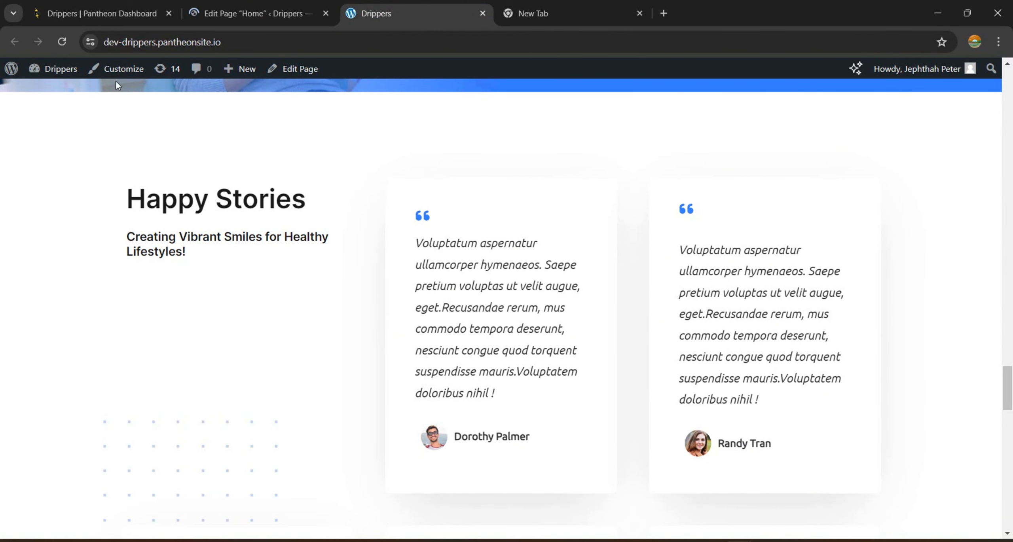
left_click(118, 71)
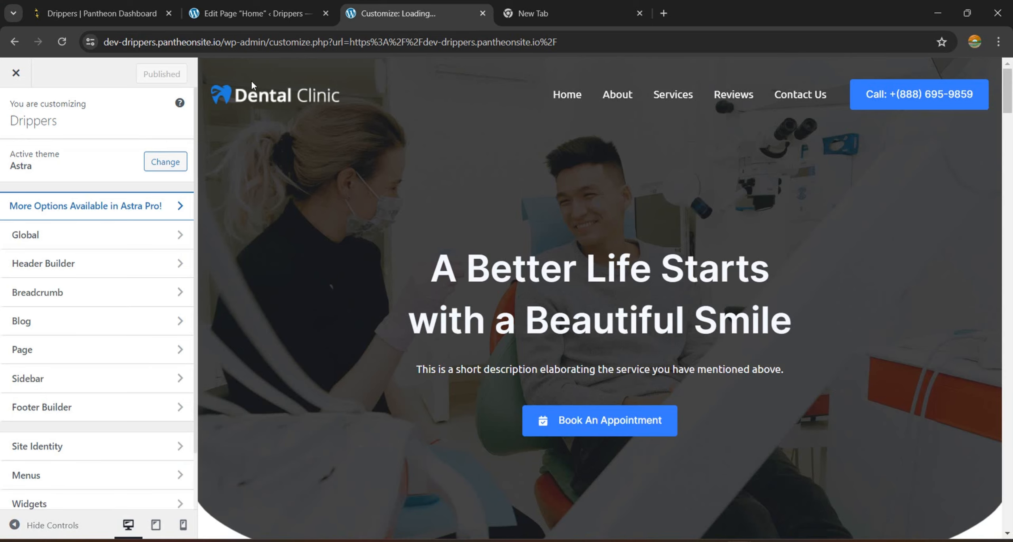
left_click(253, 96)
mouse_move(219, 85)
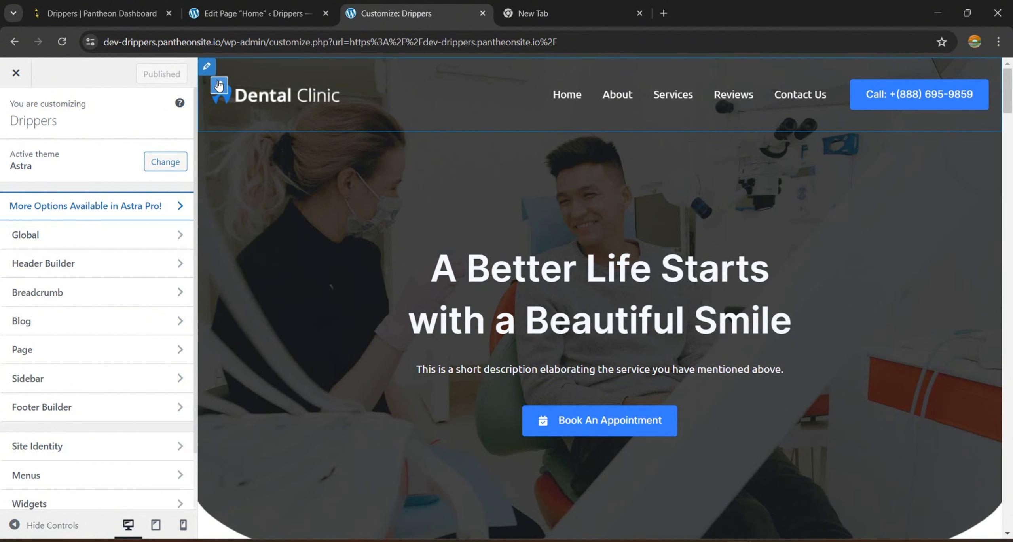
left_click(219, 86)
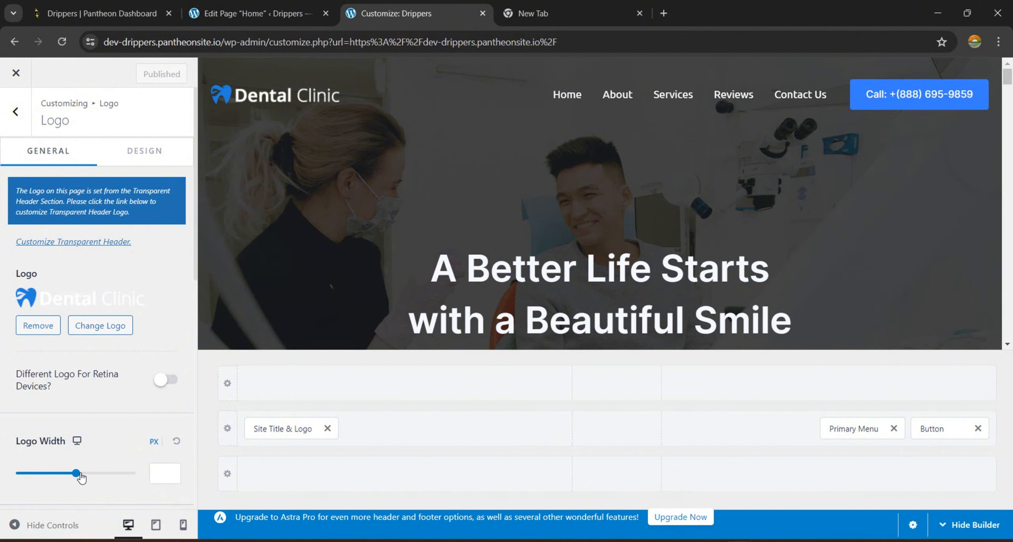
Step: Replace the phone number in the header call button's text and hide the button on mobile devices
mouse_move(859, 83)
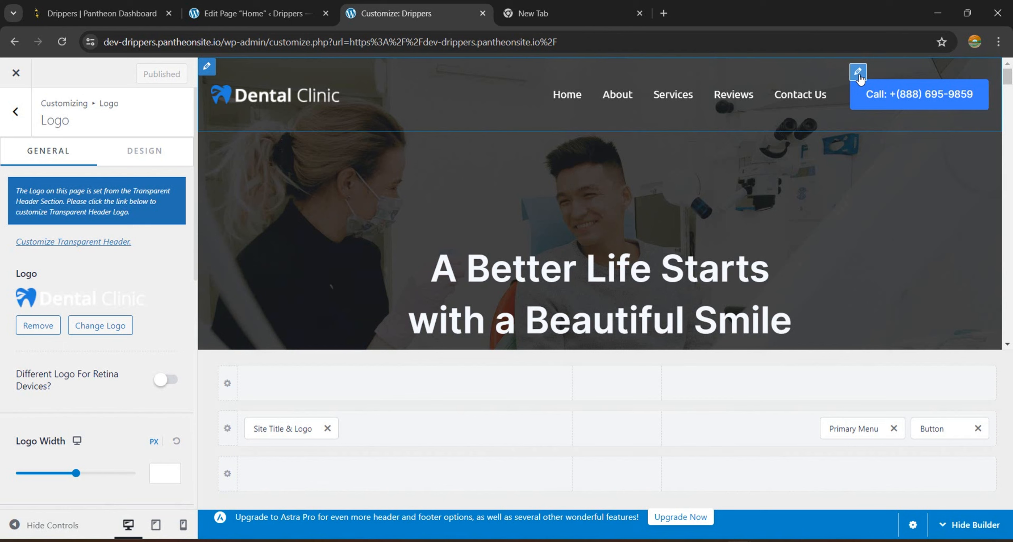
left_click(858, 72)
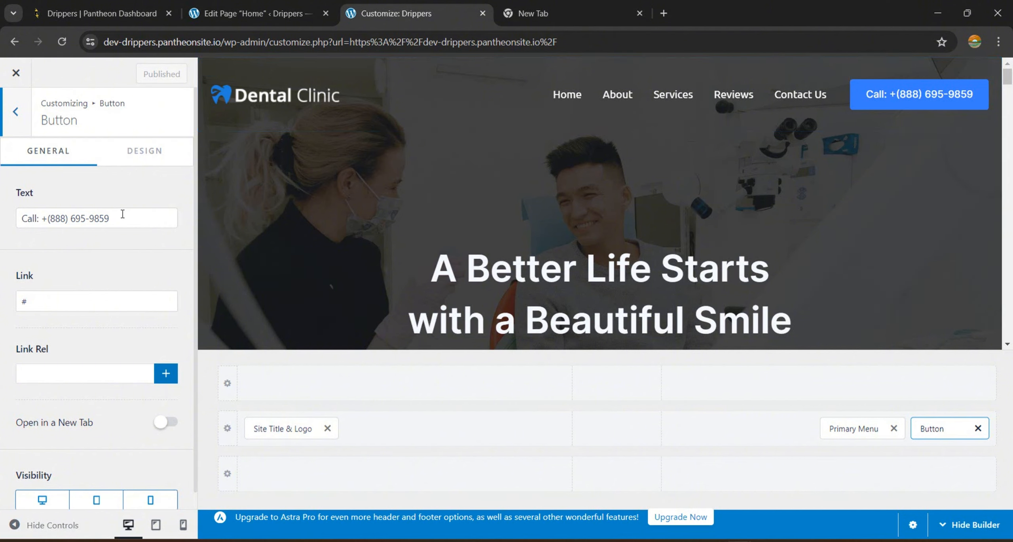
left_click_drag(121, 219, 51, 224)
type("(234) 802410")
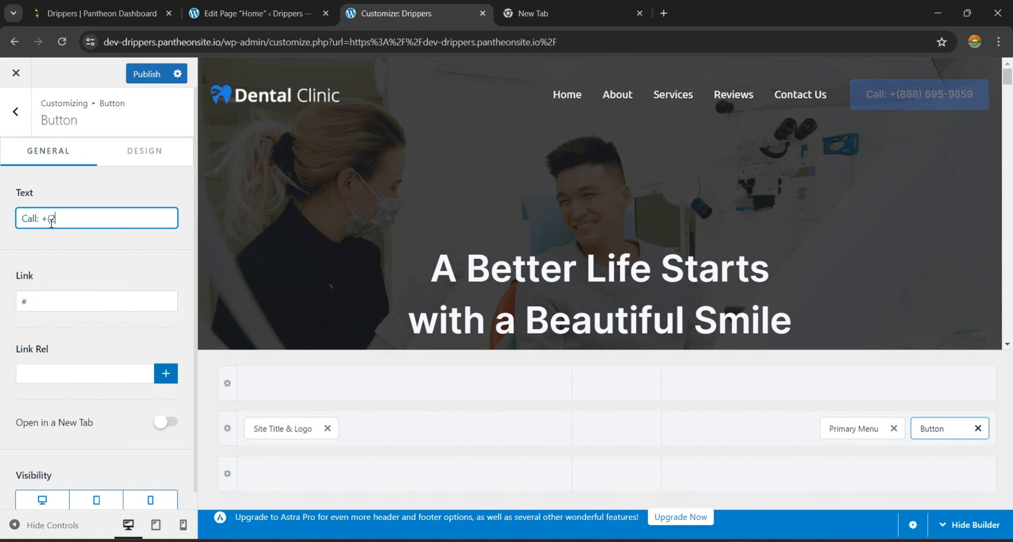
left_click(43, 302)
scroll(43, 302, "down", 1)
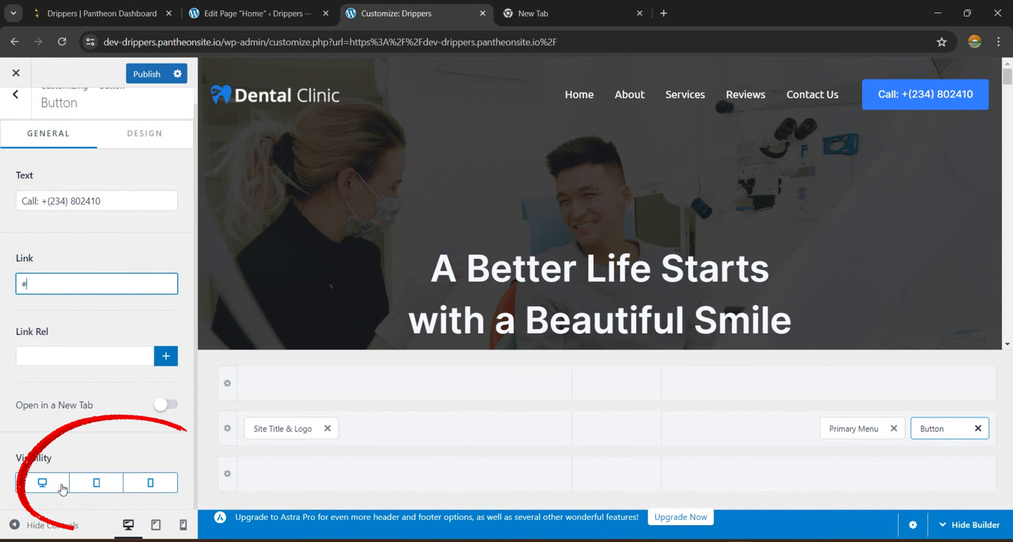
left_click(162, 488)
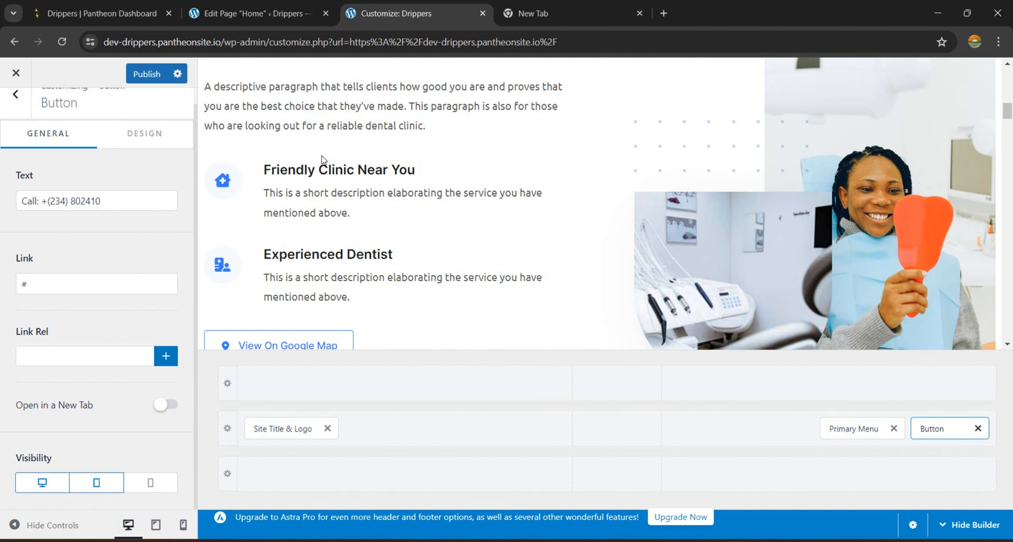
Step: Open the header button's design settings and look over the hero section in the site preview
left_click(154, 135)
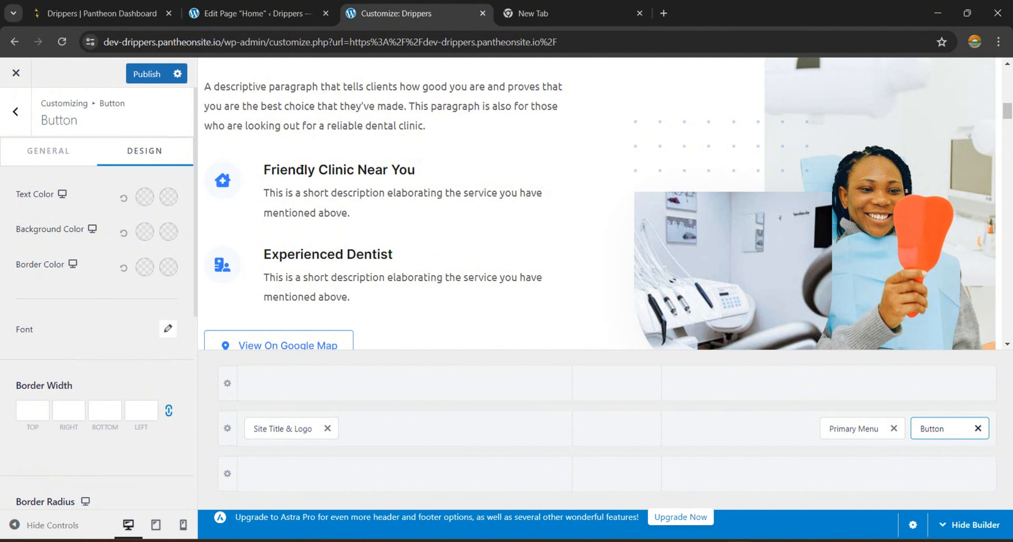
scroll(503, 143, "up", 10)
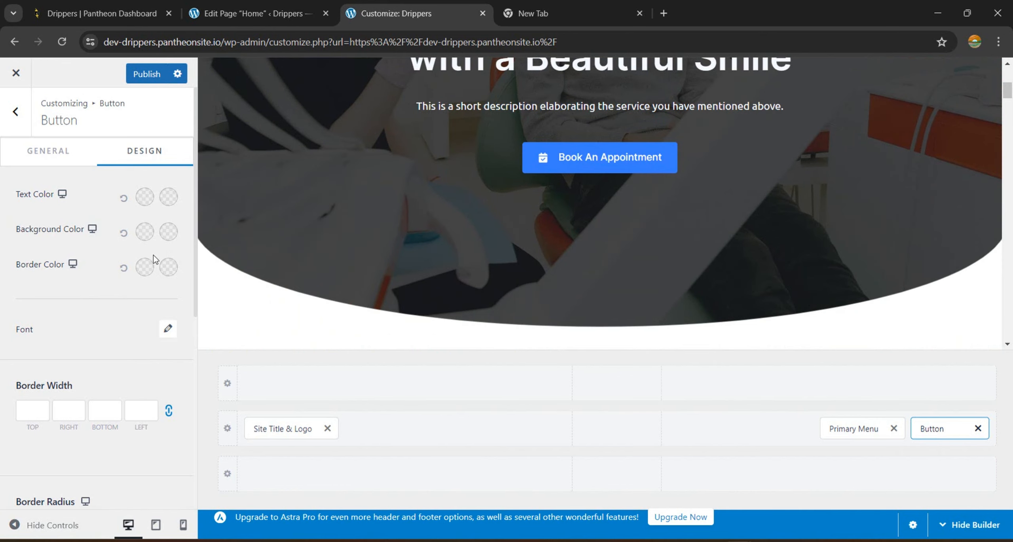
scroll(441, 255, "up", 2)
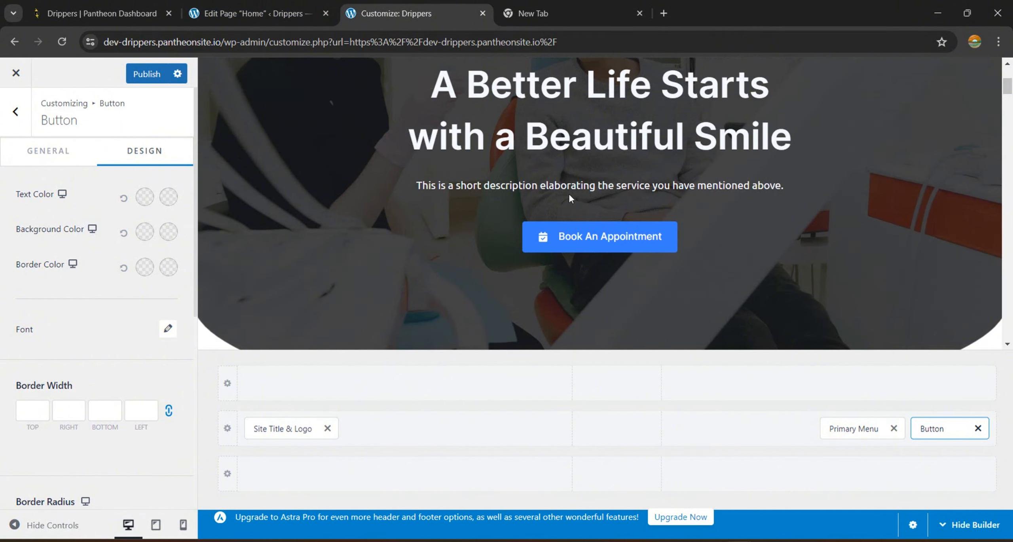
scroll(568, 192, "up", 5)
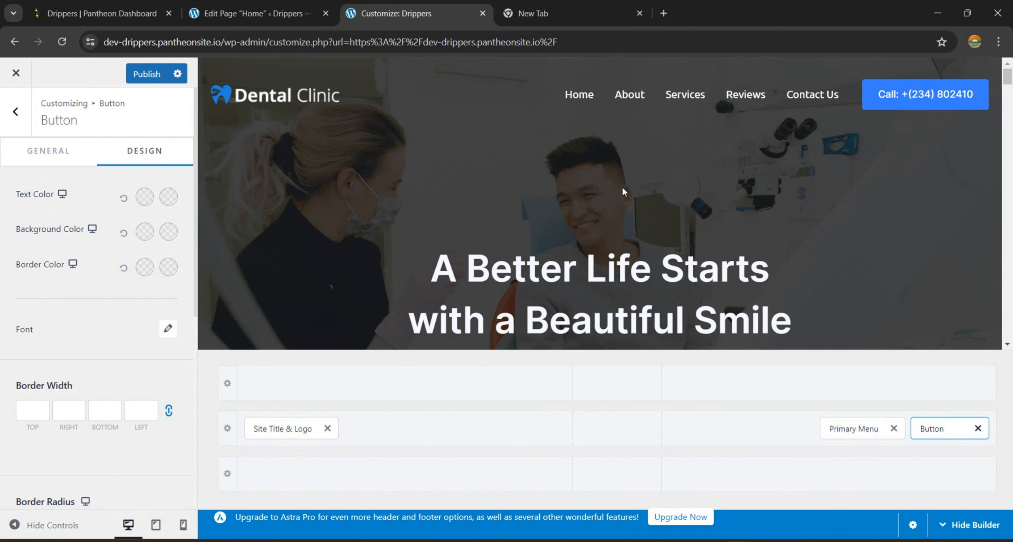
scroll(643, 228, "down", 3)
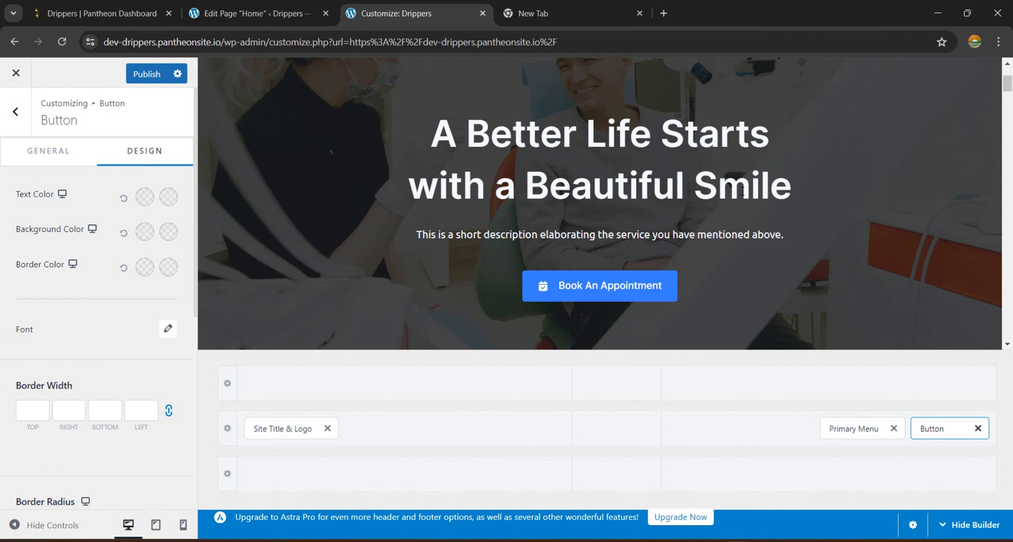
Step: Switch to the Home page's block editor and dismiss the welcome guide
left_click(278, 16)
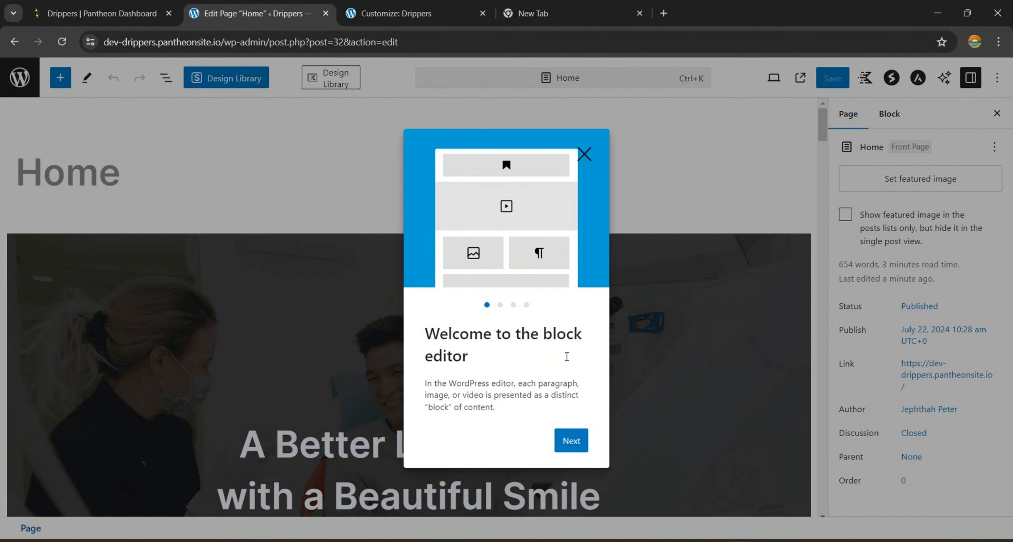
left_click(572, 441)
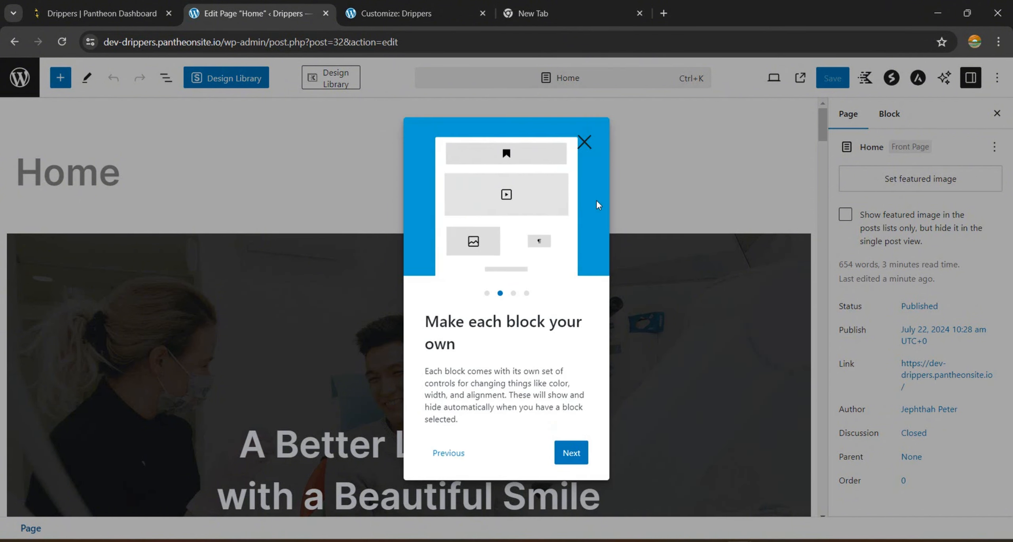
left_click(590, 147)
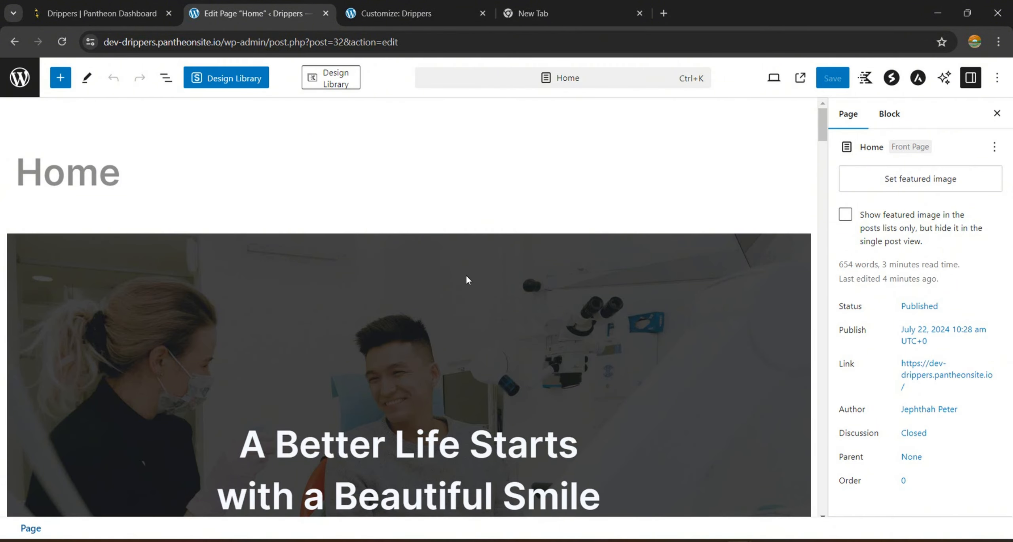
Step: Replace the word "Better" with "Good" in the hero heading of the Home page
scroll(467, 280, "down", 3)
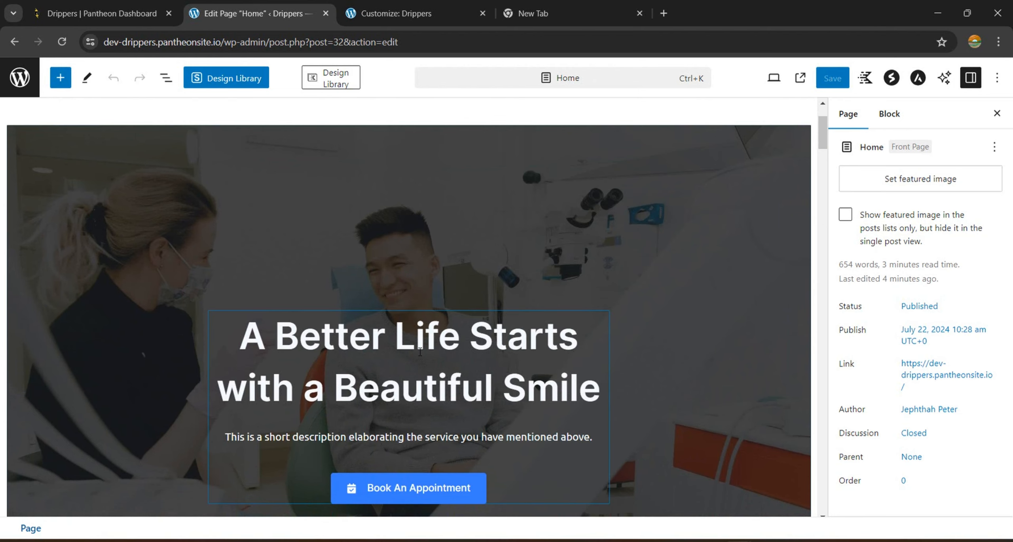
scroll(420, 351, "down", 2)
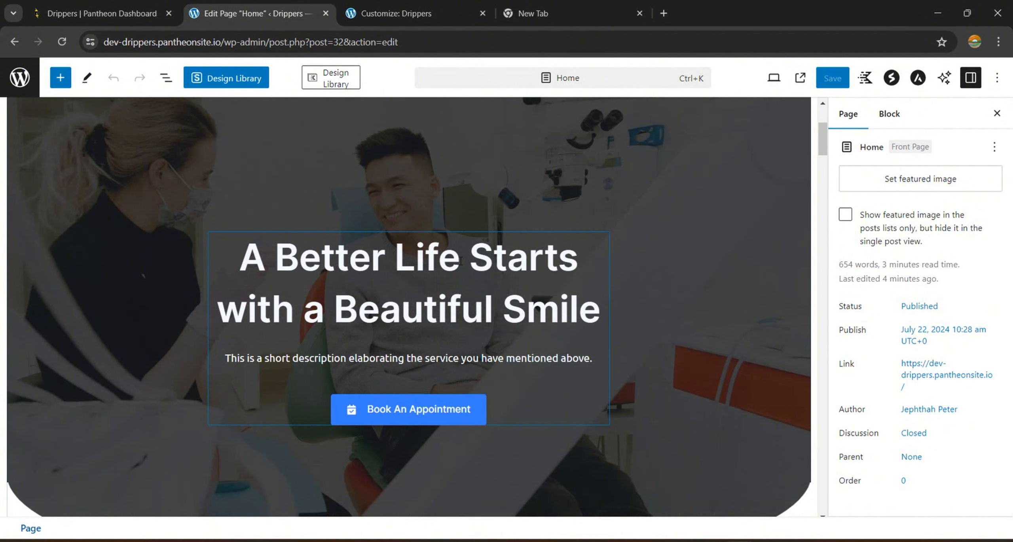
left_click(358, 245)
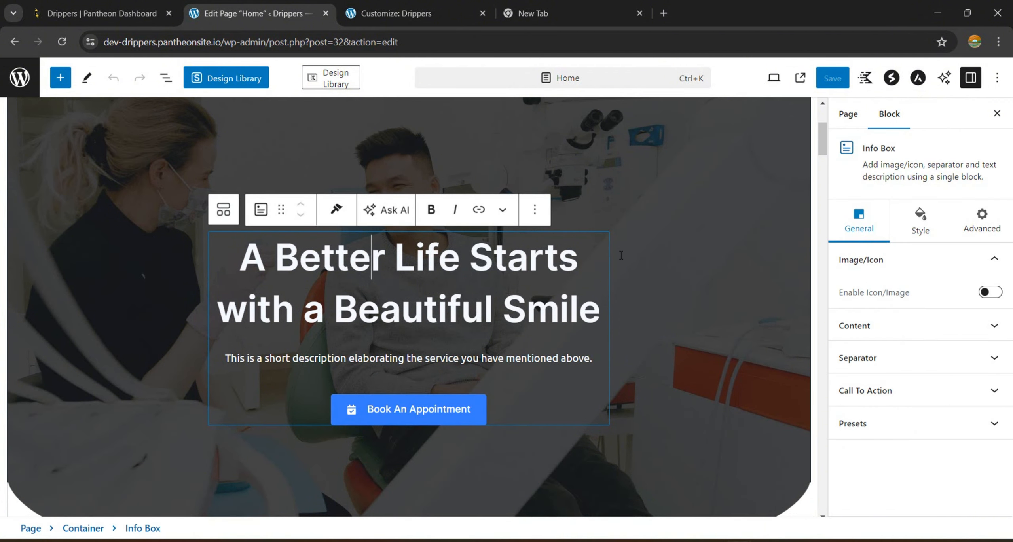
left_click_drag(385, 260, 277, 266)
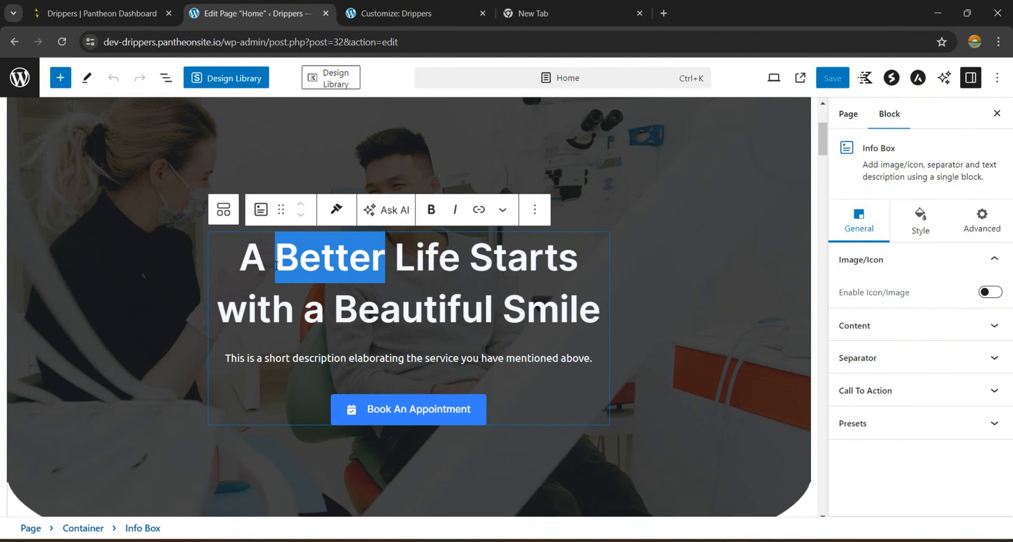
type("Good")
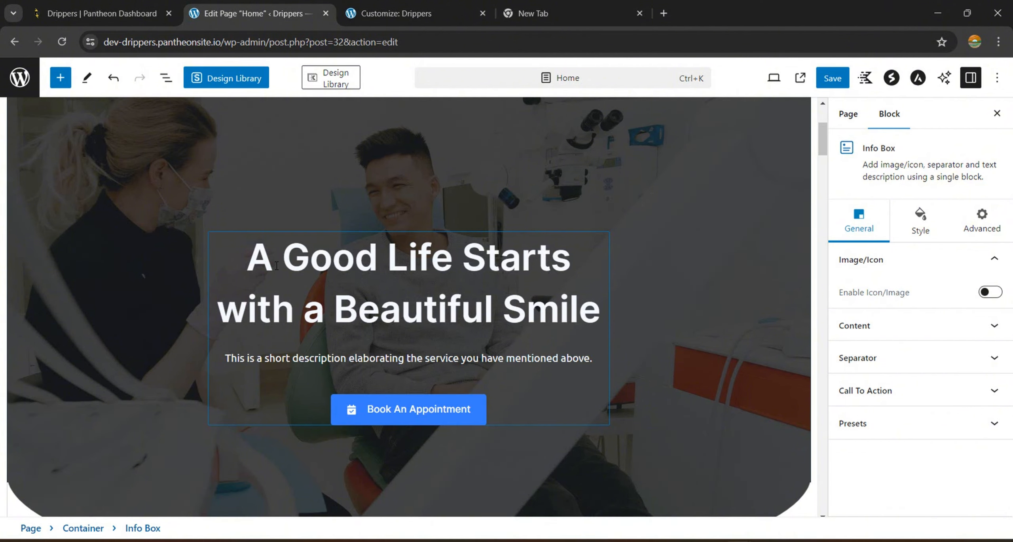
key("ctrl+s")
Step: Select the dental equipment image in the Welcome to Dental Clinic section and examine its general and style settings
scroll(307, 295, "down", 12)
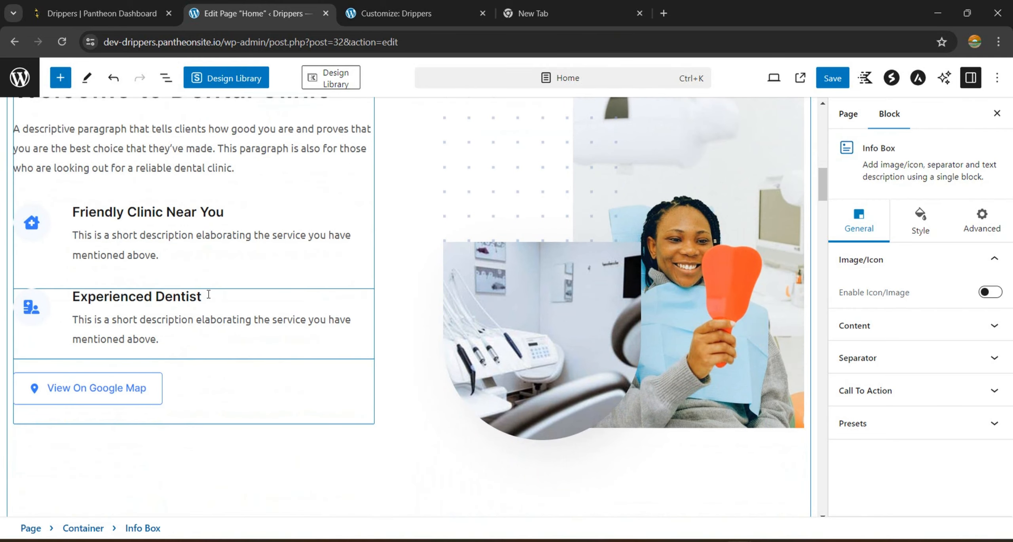
scroll(208, 293, "down", 3)
scroll(209, 294, "up", 2)
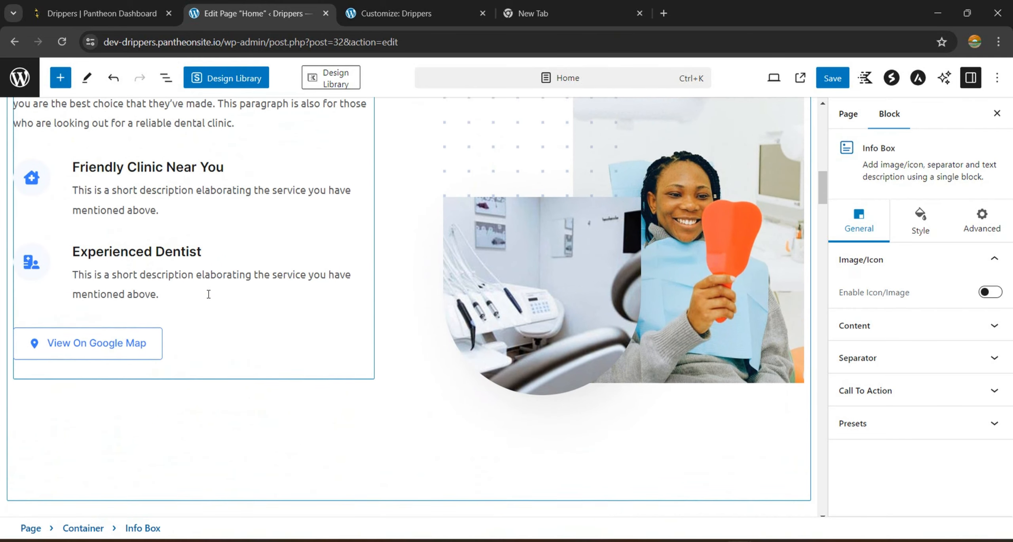
left_click(574, 277)
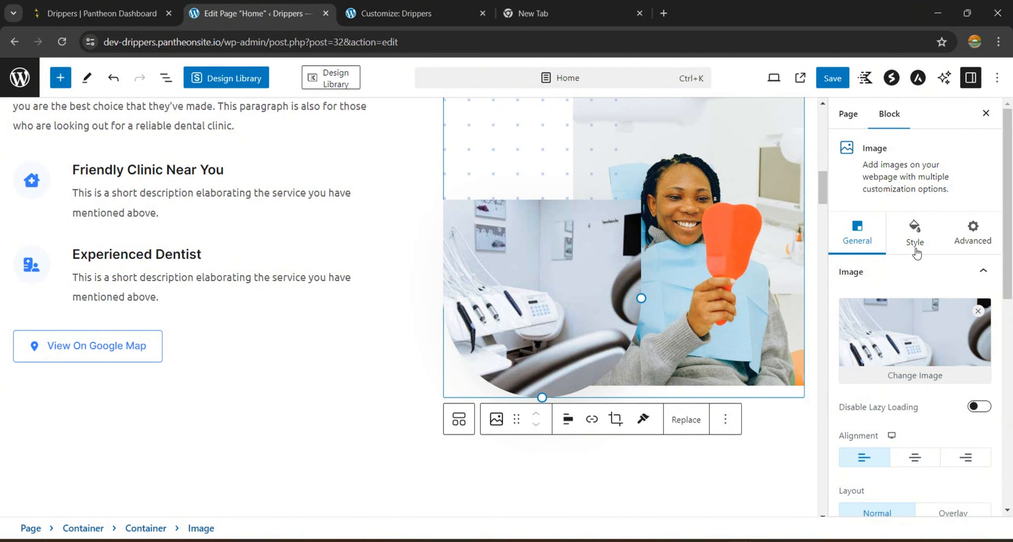
scroll(912, 393, "down", 3)
scroll(890, 350, "up", 2)
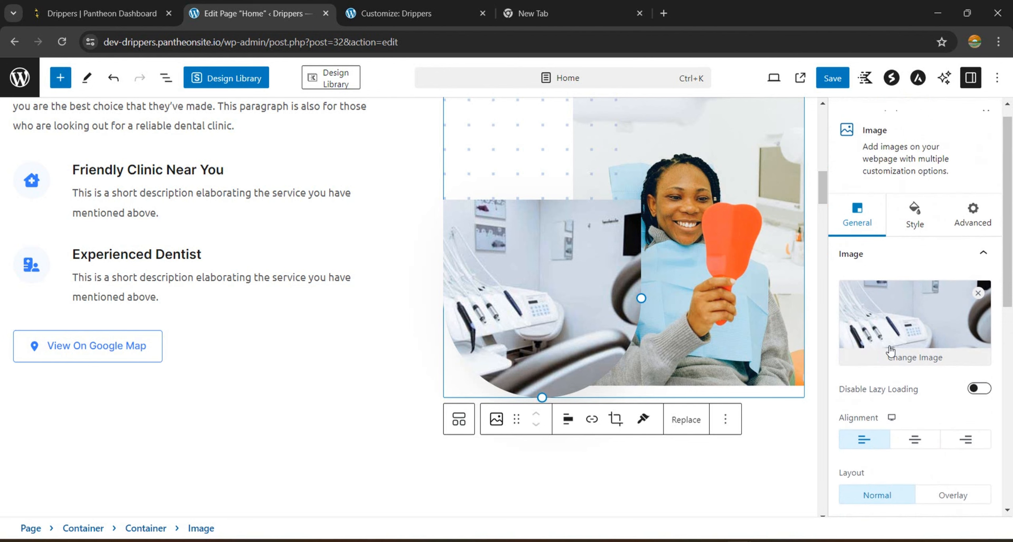
left_click(926, 217)
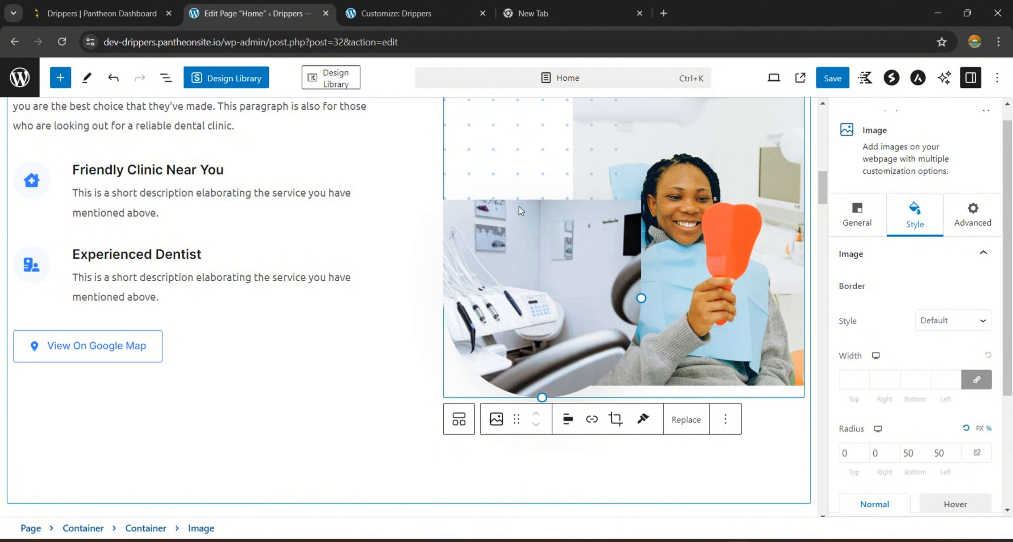
Step: Save the Home page and open the live site in a new browser tab
left_click(831, 79)
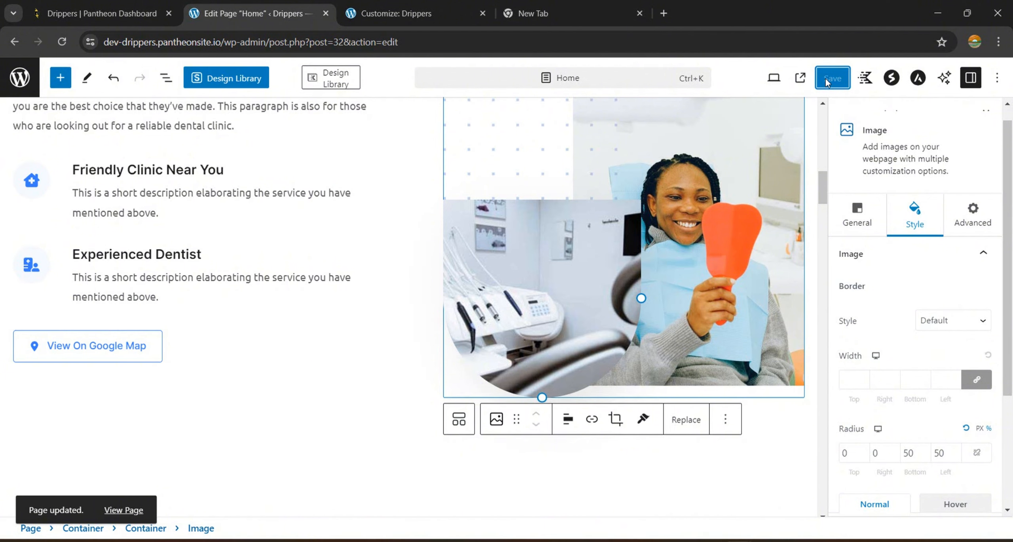
left_click(802, 79)
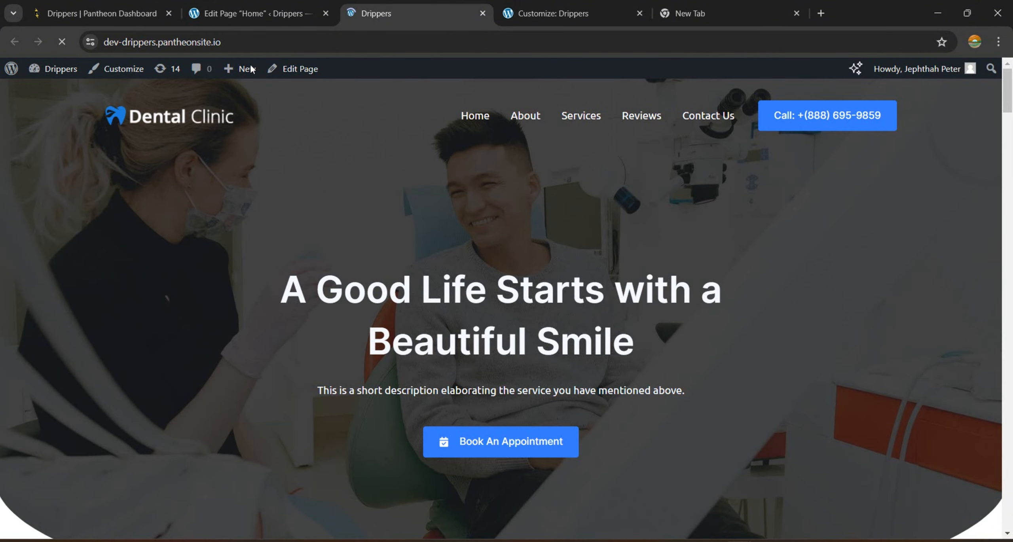
left_click(233, 40)
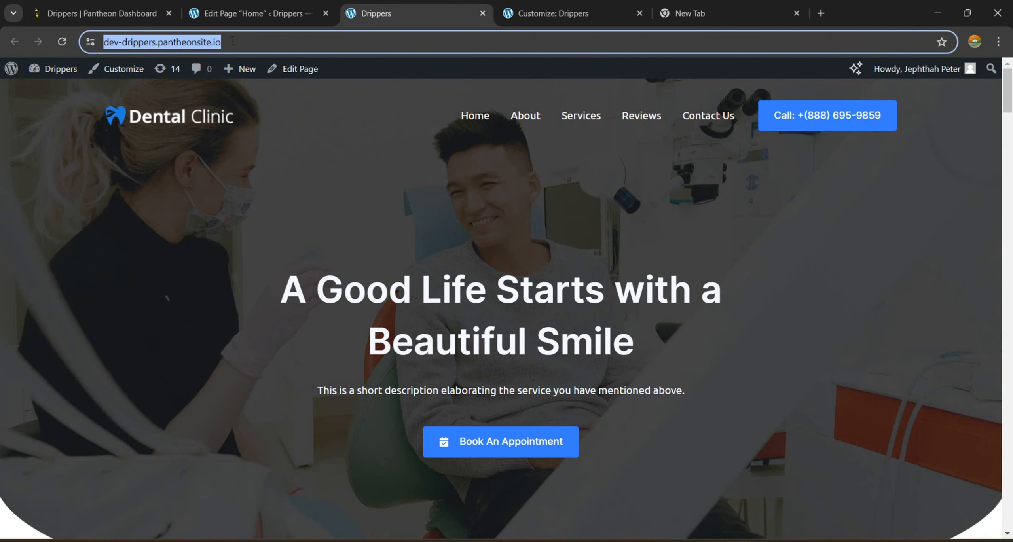
left_click(413, 212)
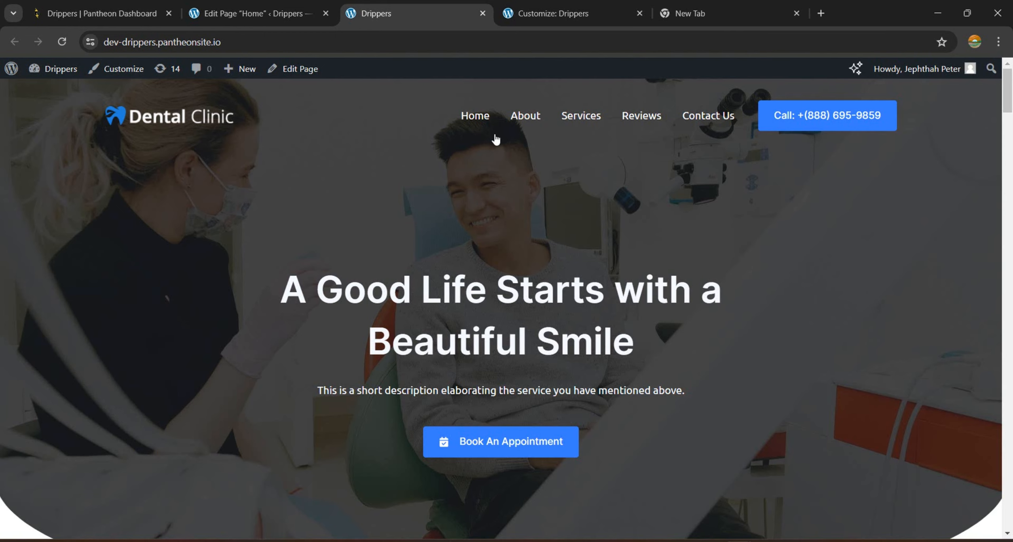
Step: Check the About and Reviews links of the live site's header menu and look through the sections they lead to
left_click(518, 119)
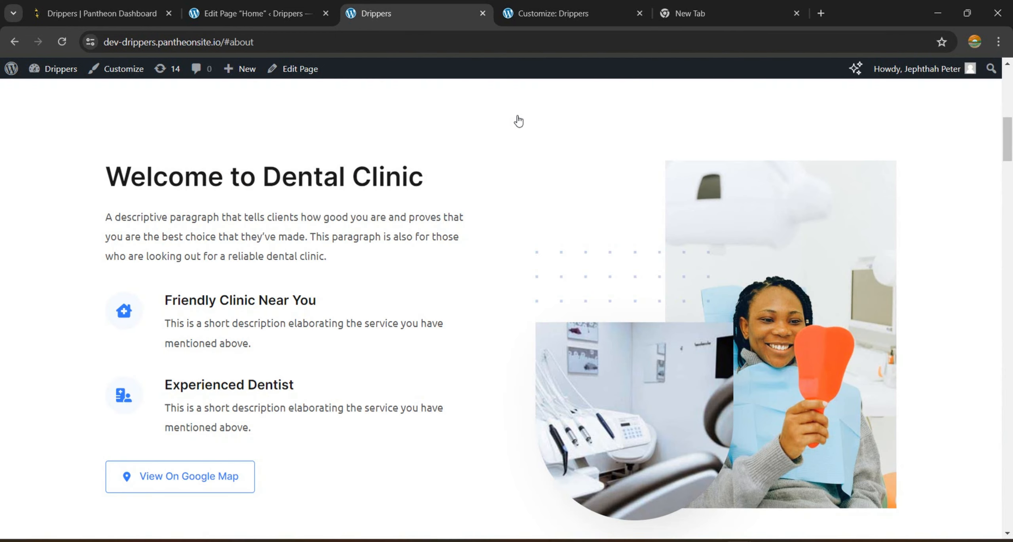
scroll(519, 120, "down", 5)
scroll(516, 120, "up", 15)
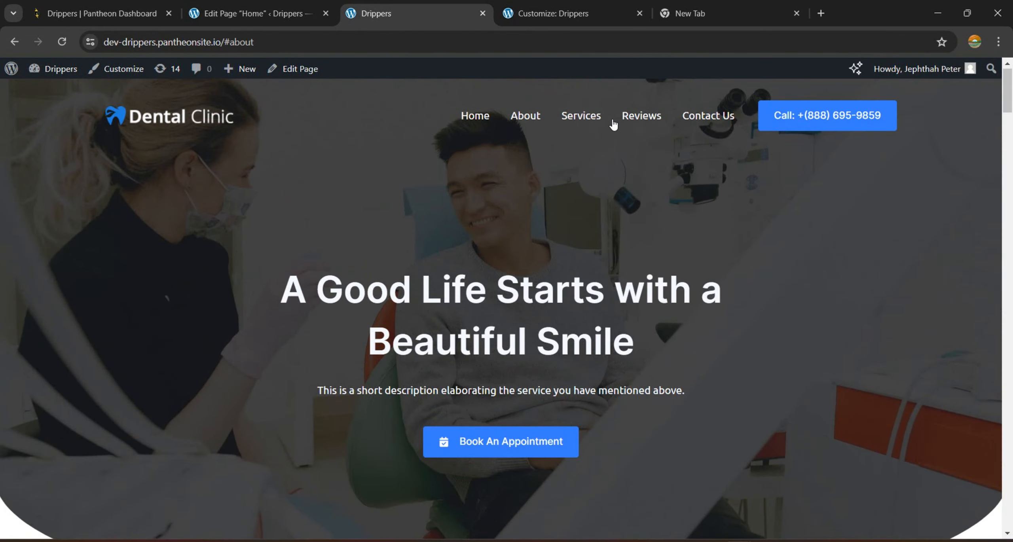
left_click(631, 120)
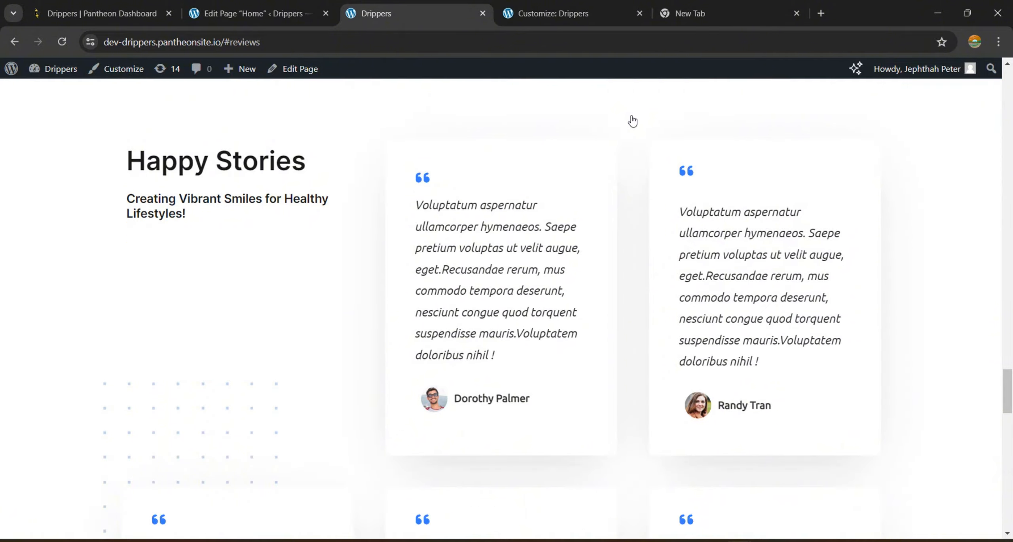
scroll(632, 121, "down", 5)
scroll(632, 121, "up", 15)
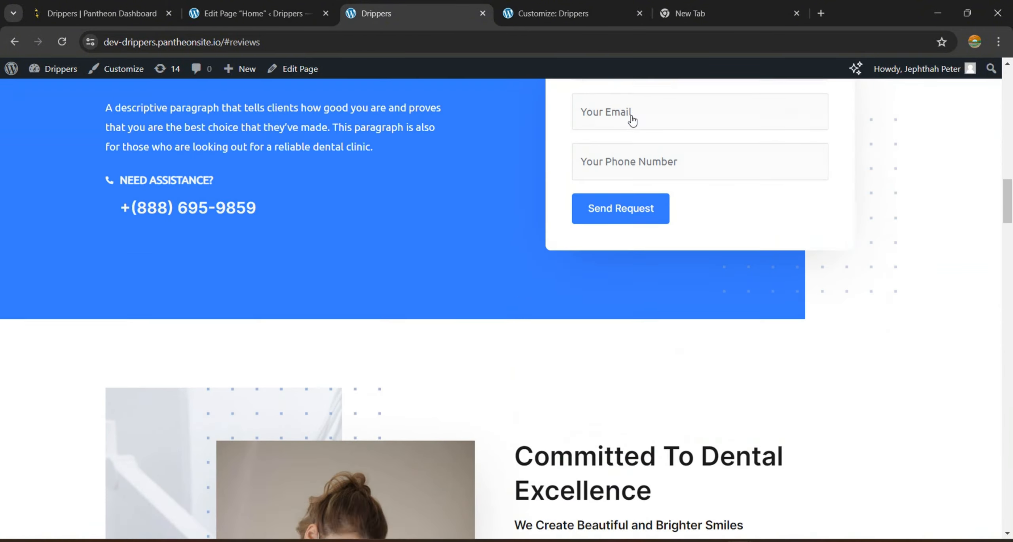
scroll(632, 120, "up", 10)
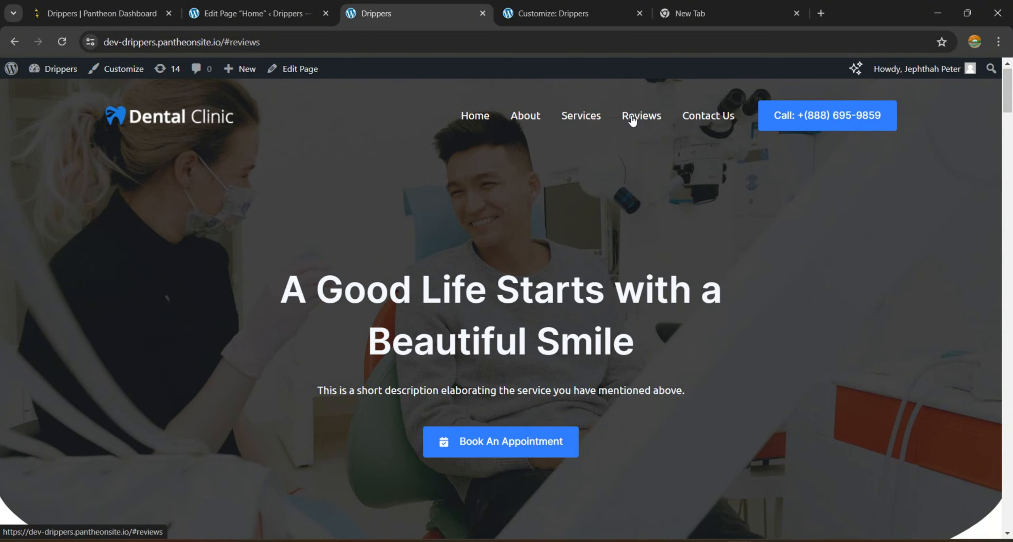